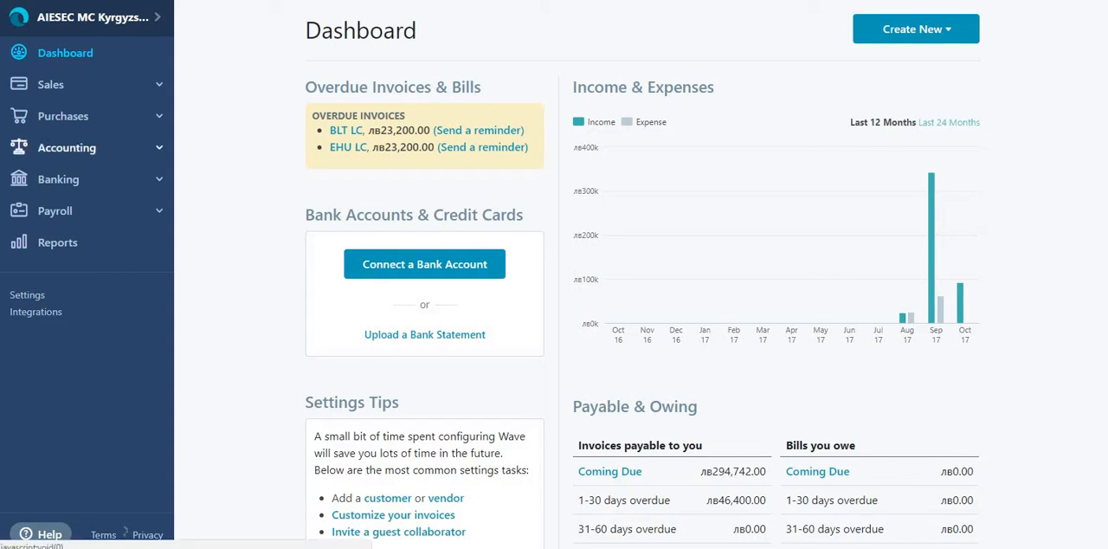
Step: Open the Chart of Accounts and look through its income and expense accounts
click(67, 147)
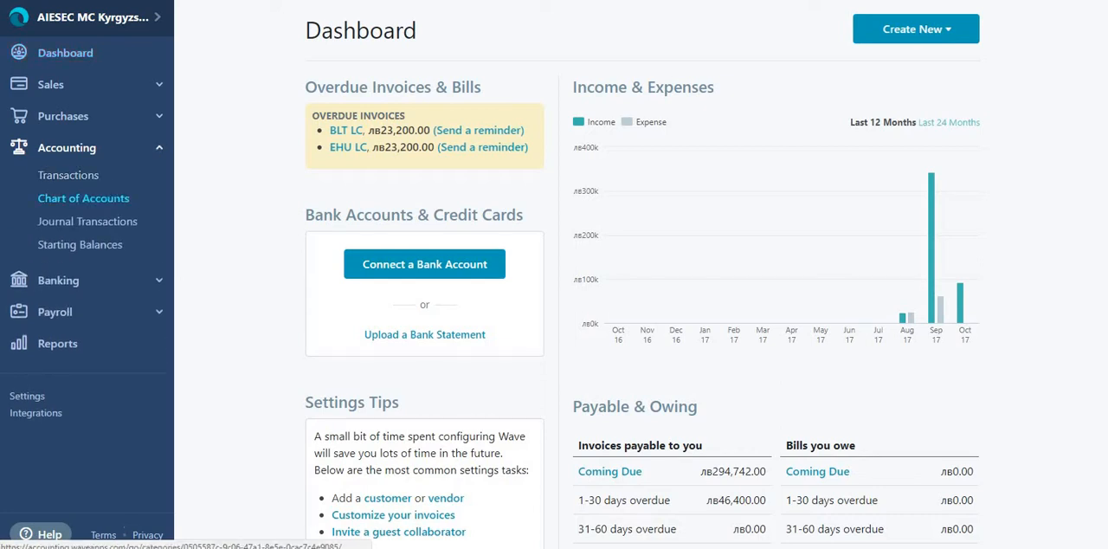
click(83, 199)
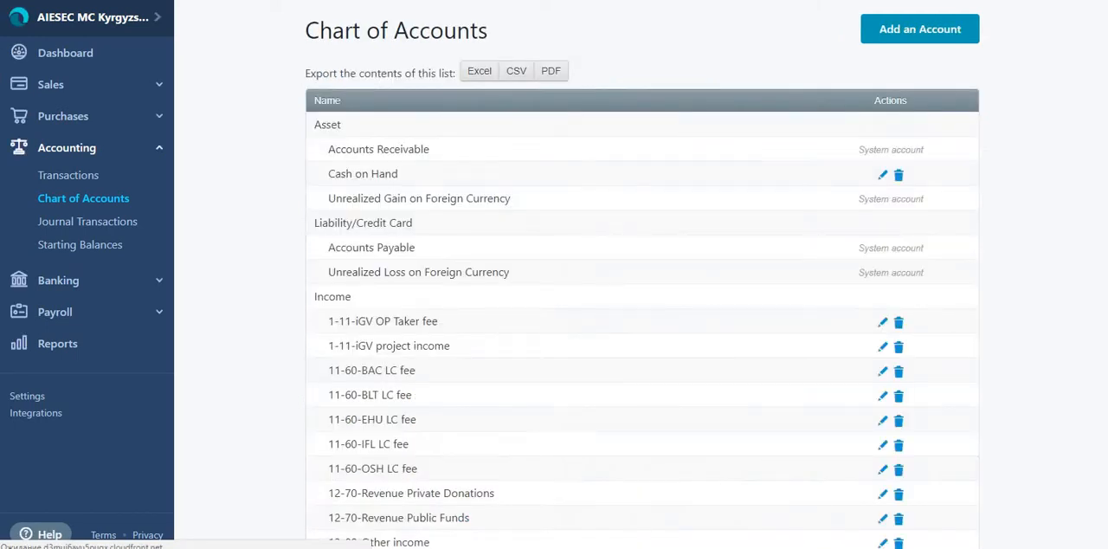
scroll(641, 381, down, 4)
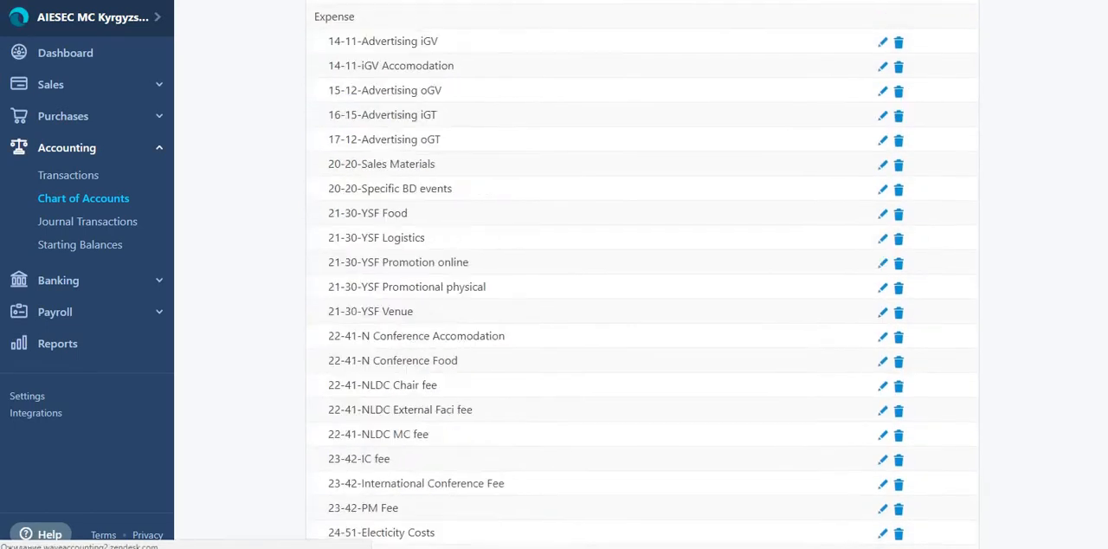
scroll(351, 324, up, 3)
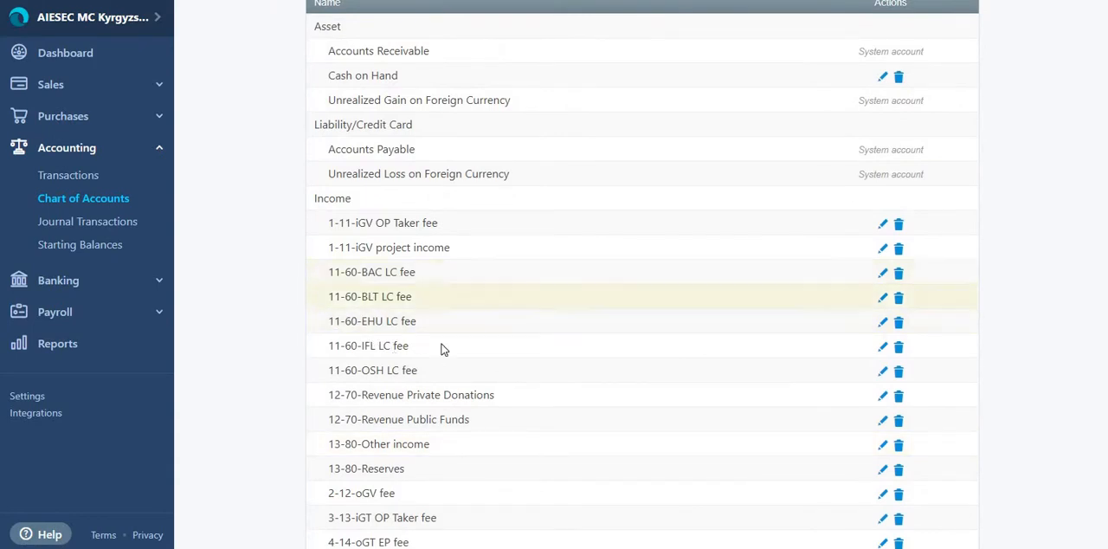
scroll(644, 178, up, 1)
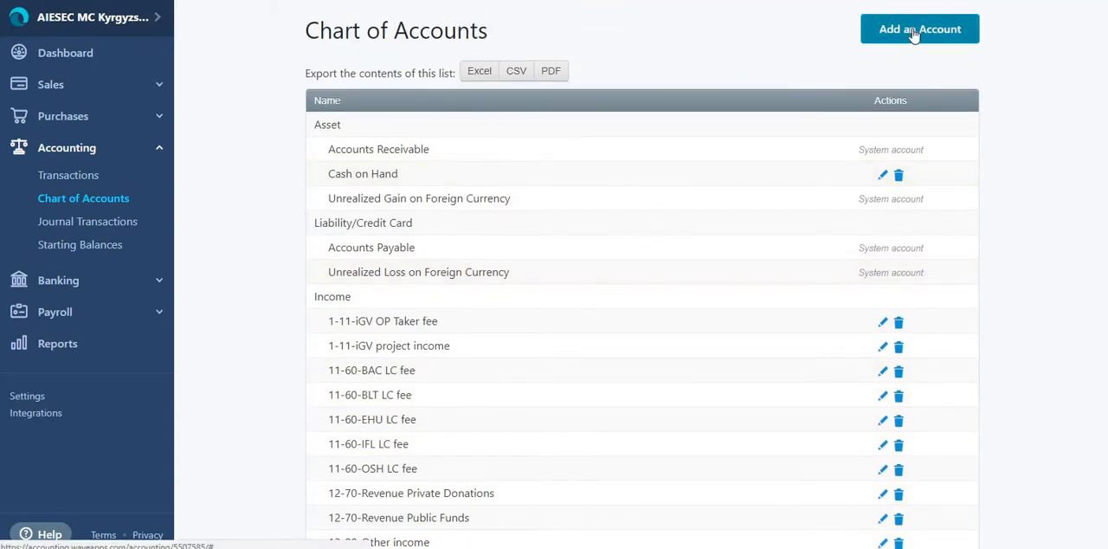
Step: Start adding an Amortization account from the Other Expenses group of the expense categories, and close the form without saving
click(904, 26)
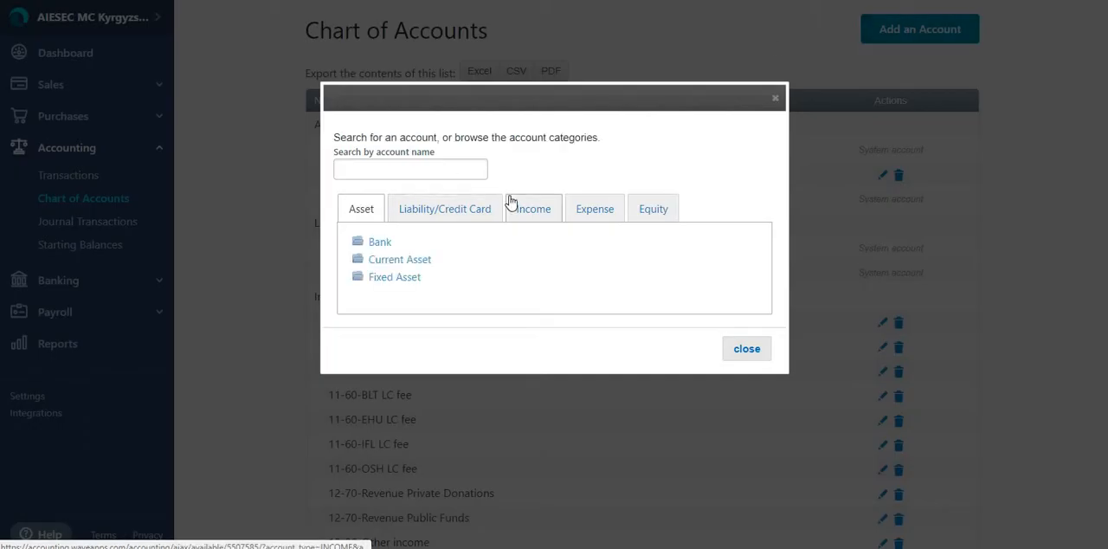
click(512, 204)
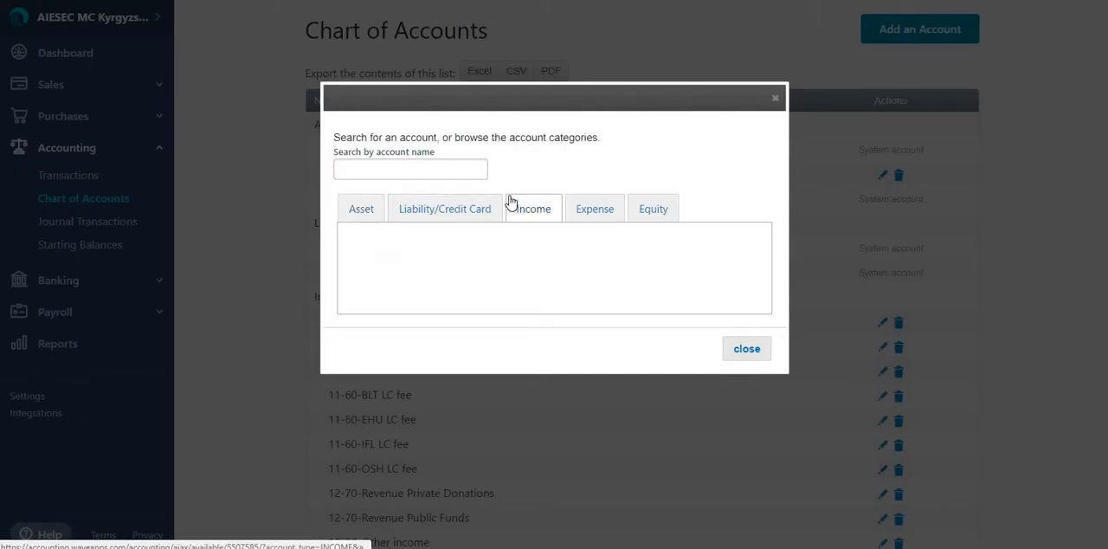
click(590, 212)
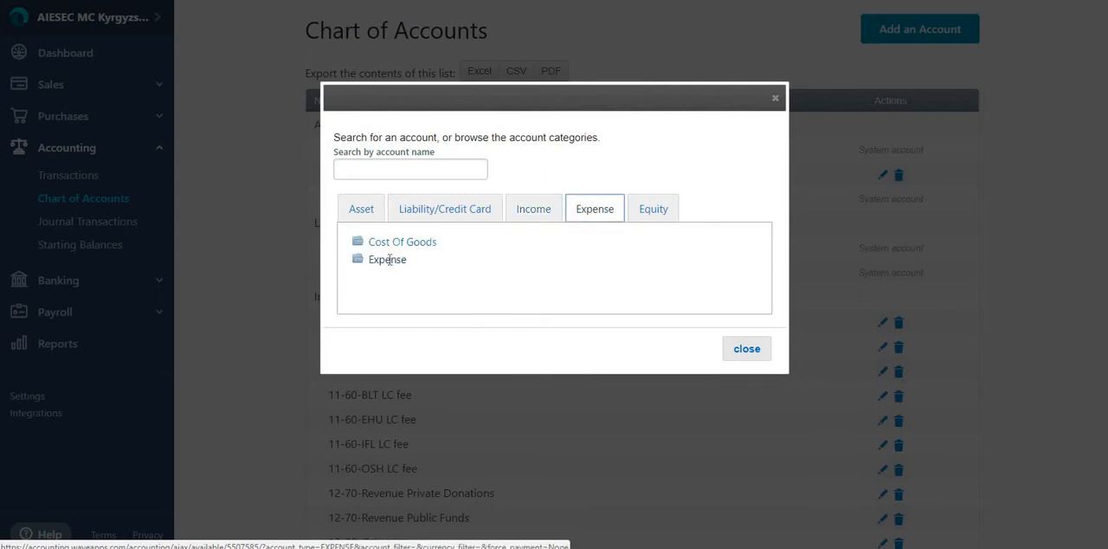
click(381, 259)
click(416, 400)
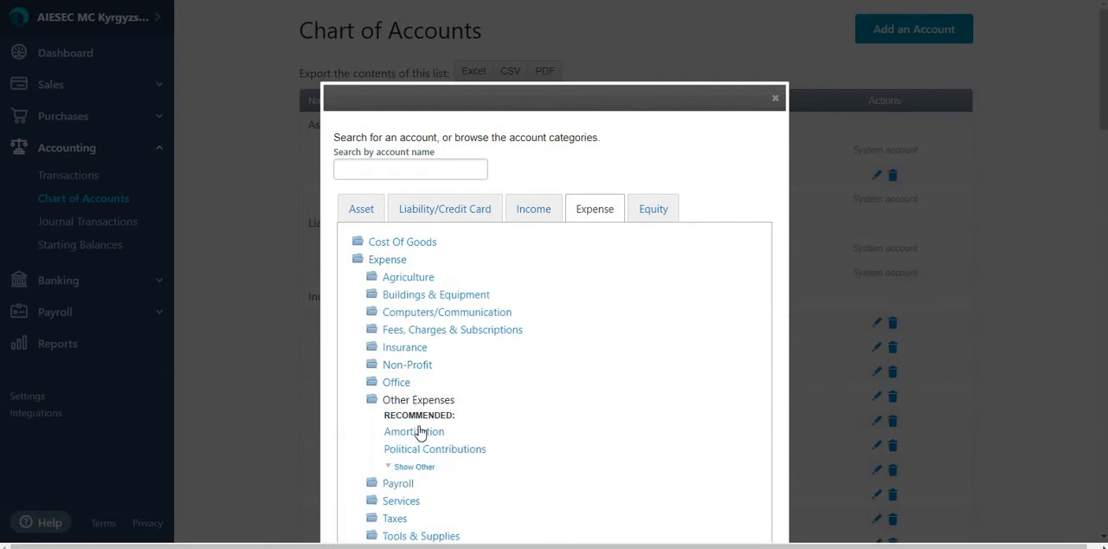
click(420, 433)
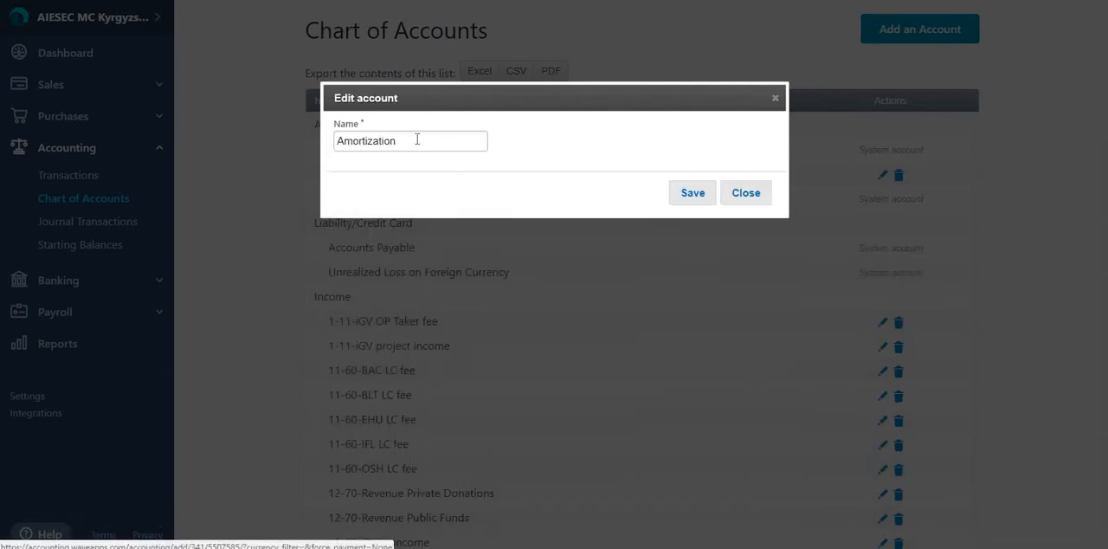
drag(402, 144, 337, 144)
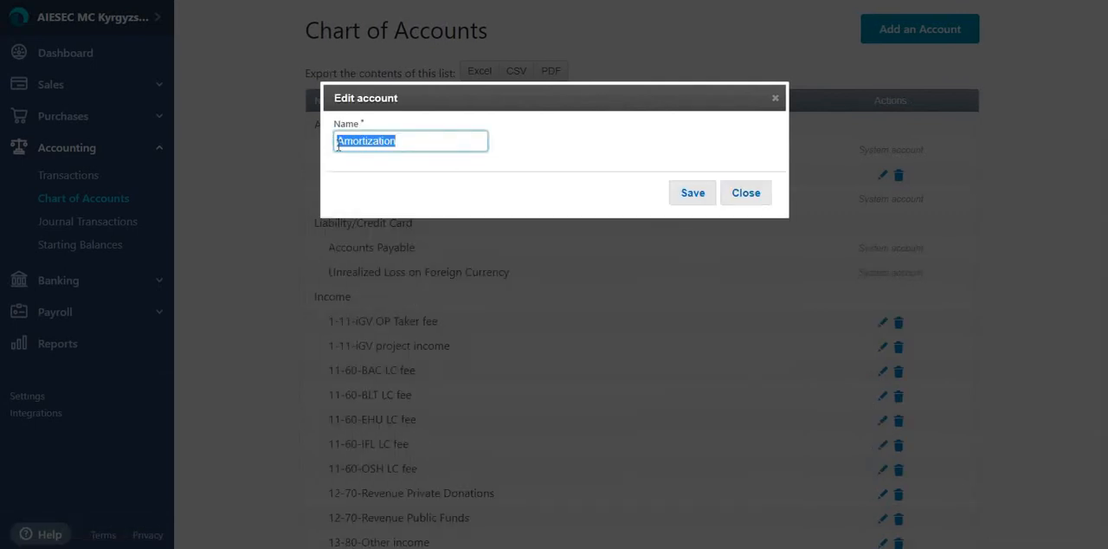
click(337, 145)
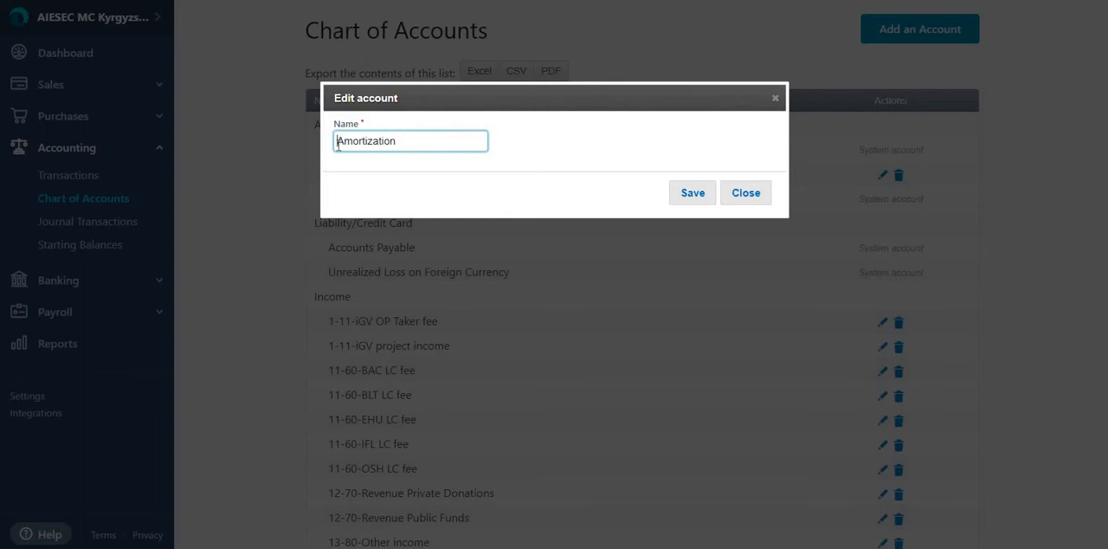
click(743, 194)
Step: Examine the asset, liability, income, expense and equity accounts in the Chart of Accounts
scroll(570, 431, down, 2)
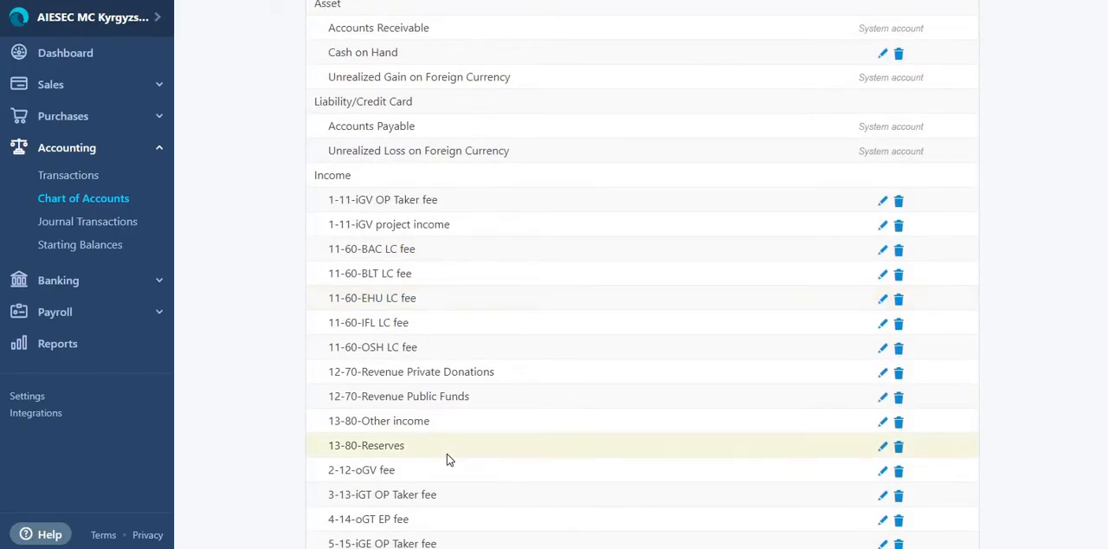
scroll(448, 458, down, 5)
scroll(448, 458, down, 13)
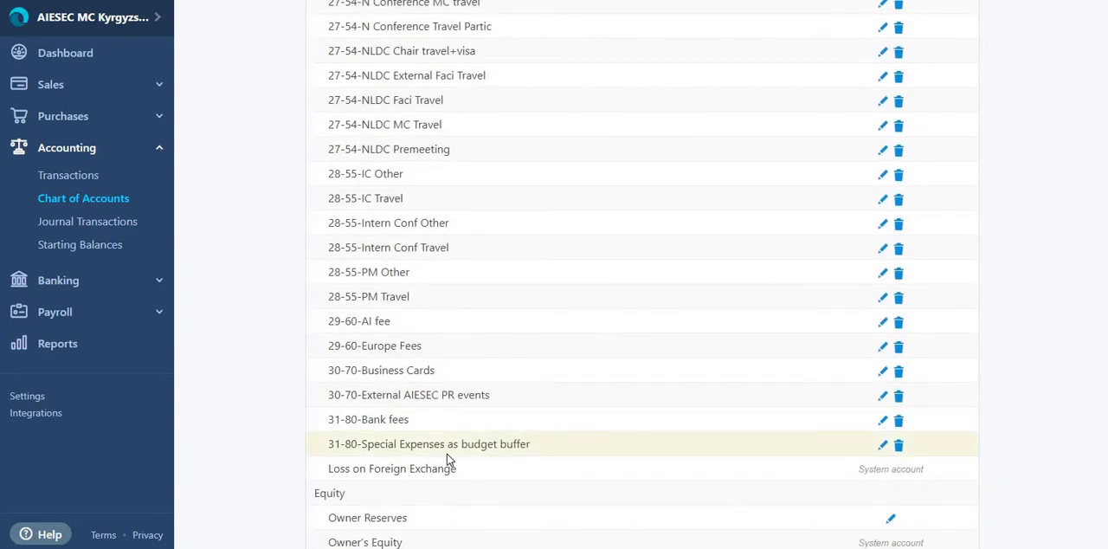
scroll(448, 458, up, 20)
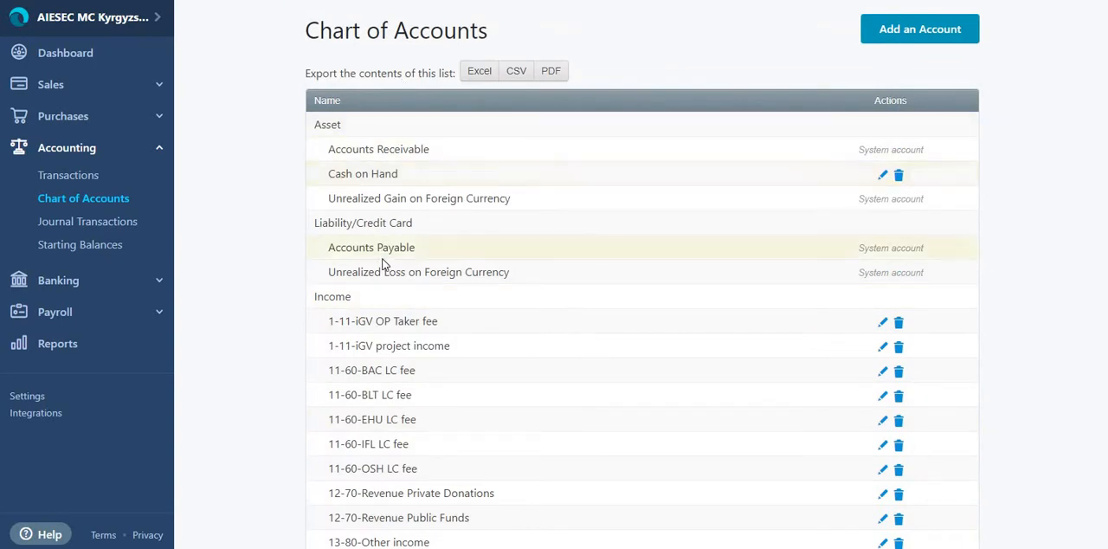
scroll(417, 296, down, 12)
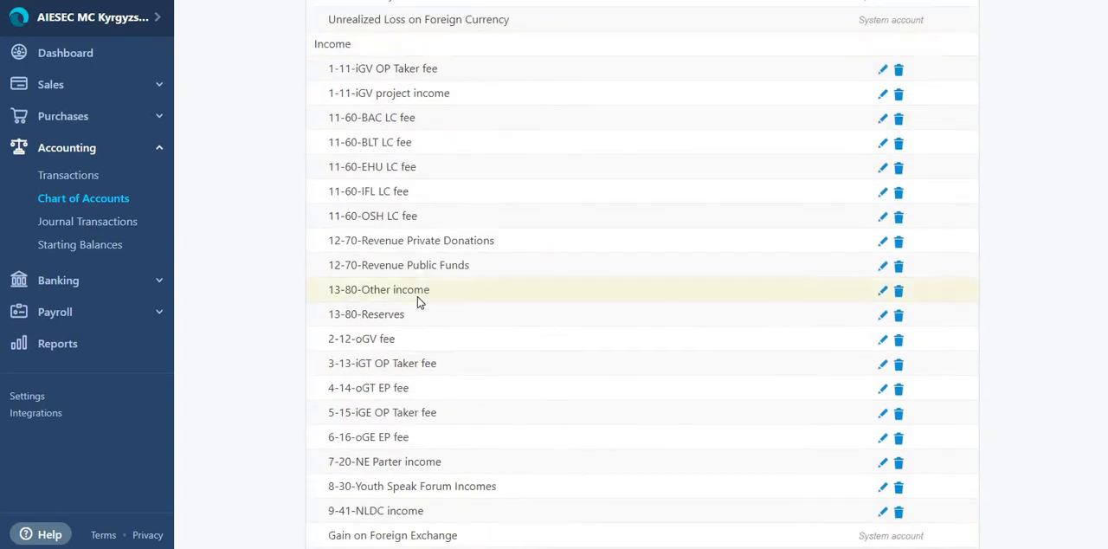
scroll(421, 300, up, 12)
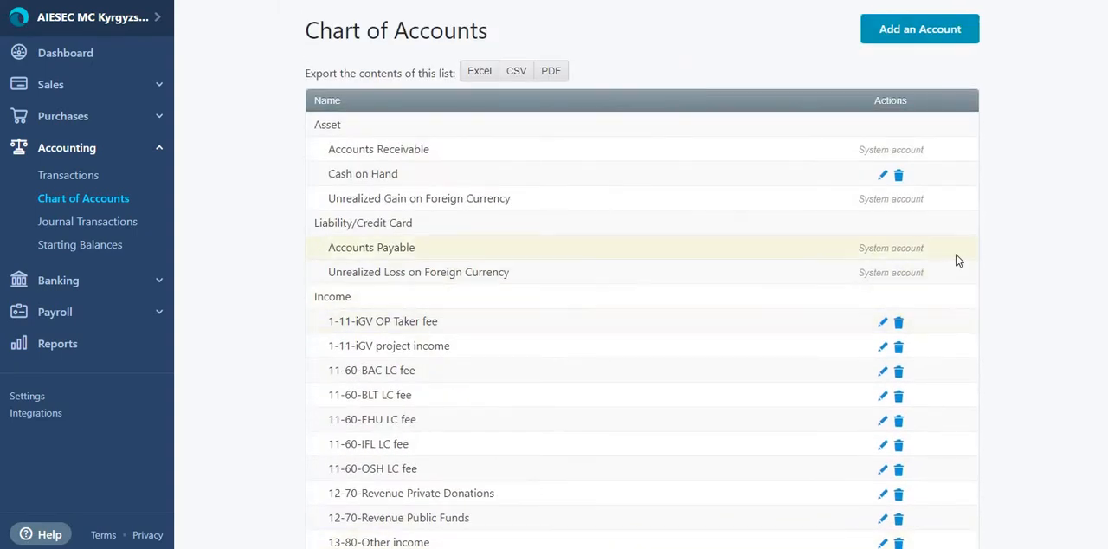
scroll(878, 265, down, 10)
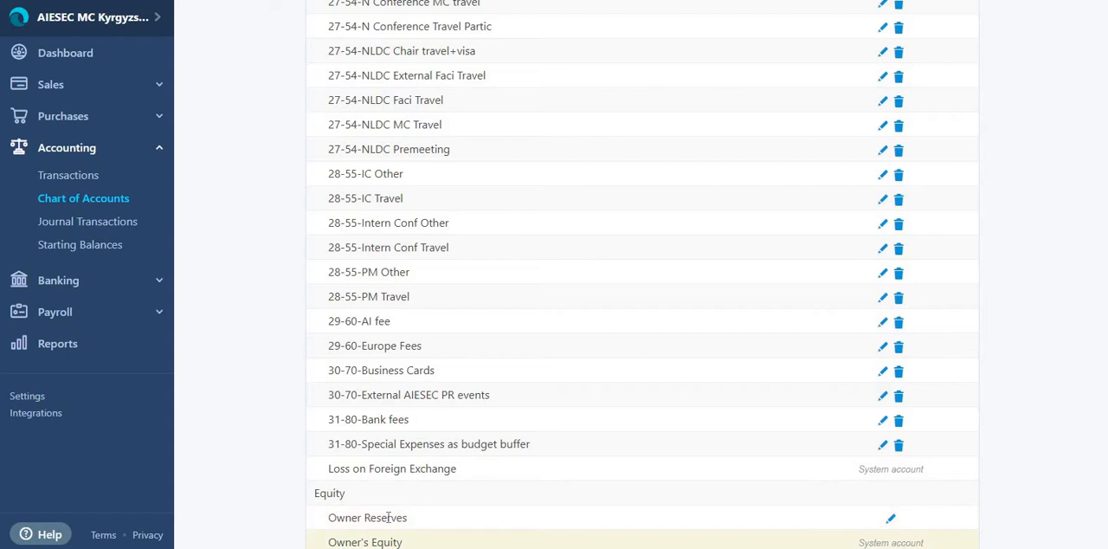
scroll(474, 212, up, 10)
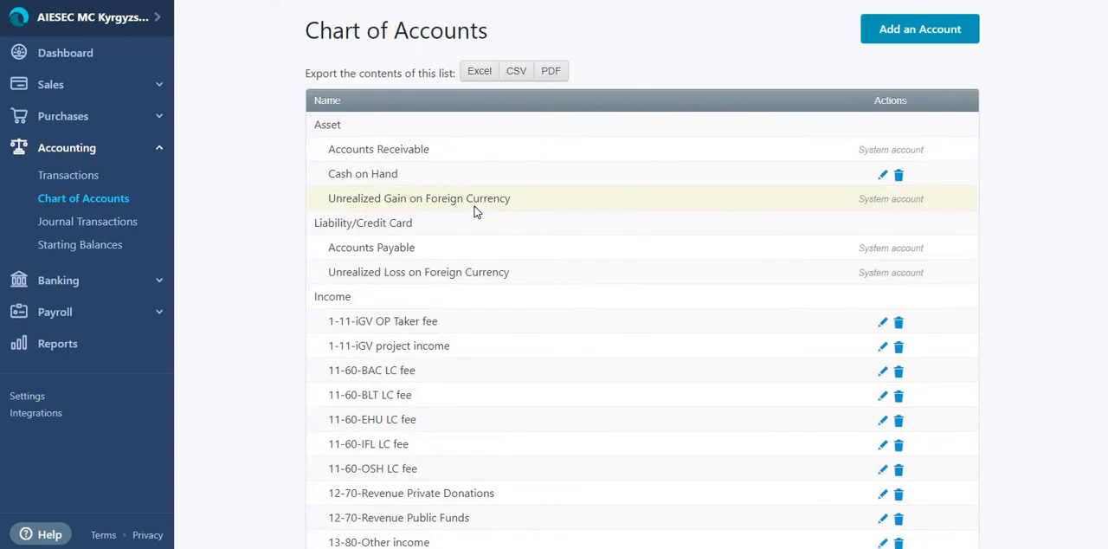
Step: Review the Verified entries in Transactions and set the status filter back to Unverified
click(100, 177)
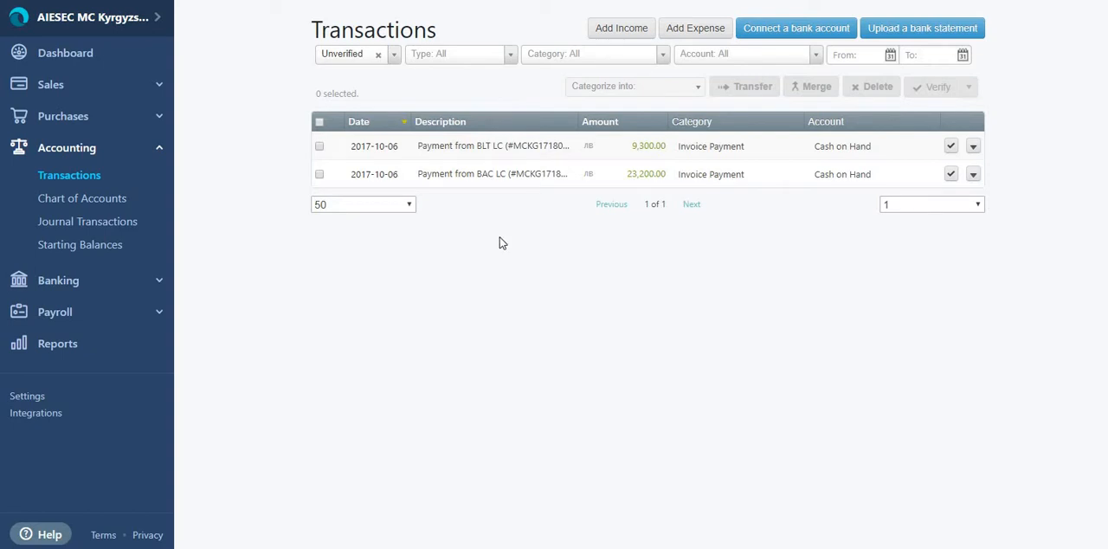
click(396, 58)
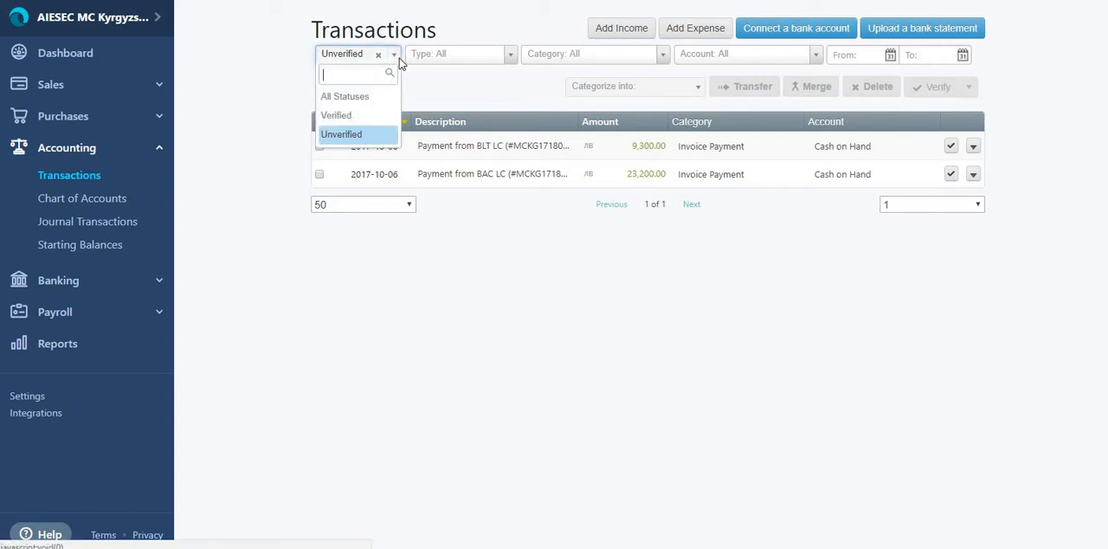
click(369, 117)
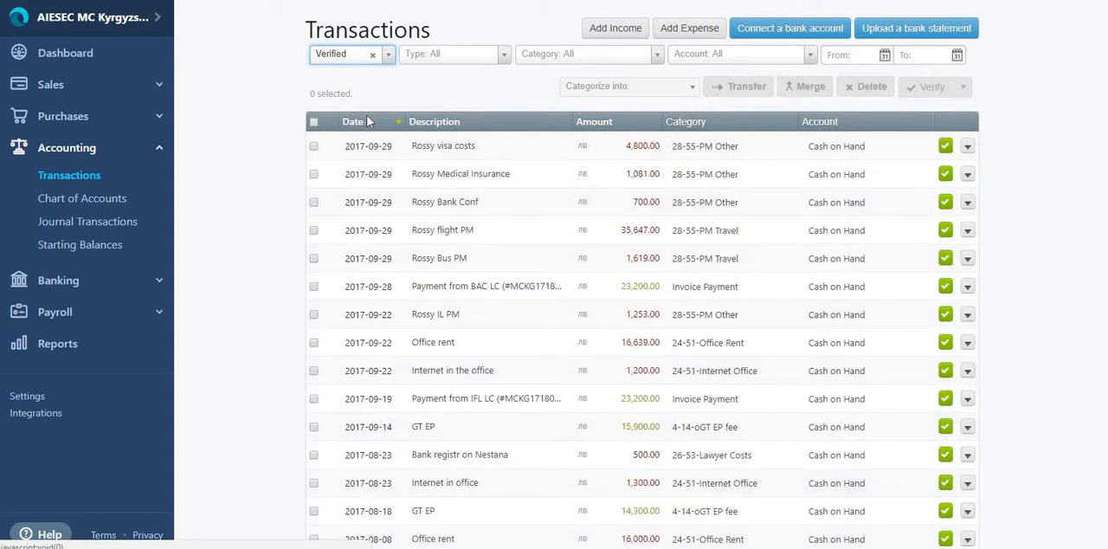
scroll(518, 360, down, 3)
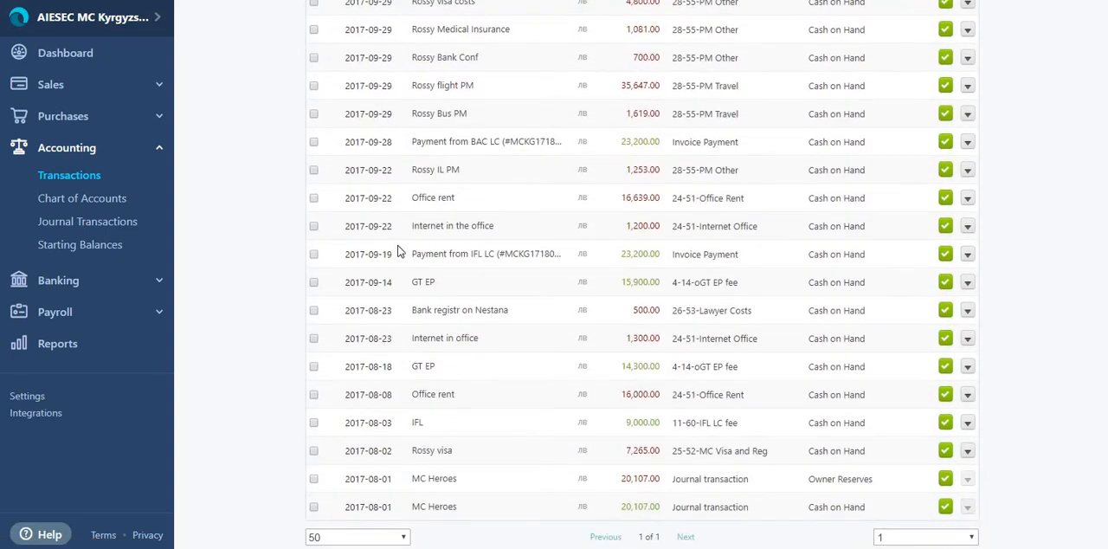
scroll(368, 323, up, 3)
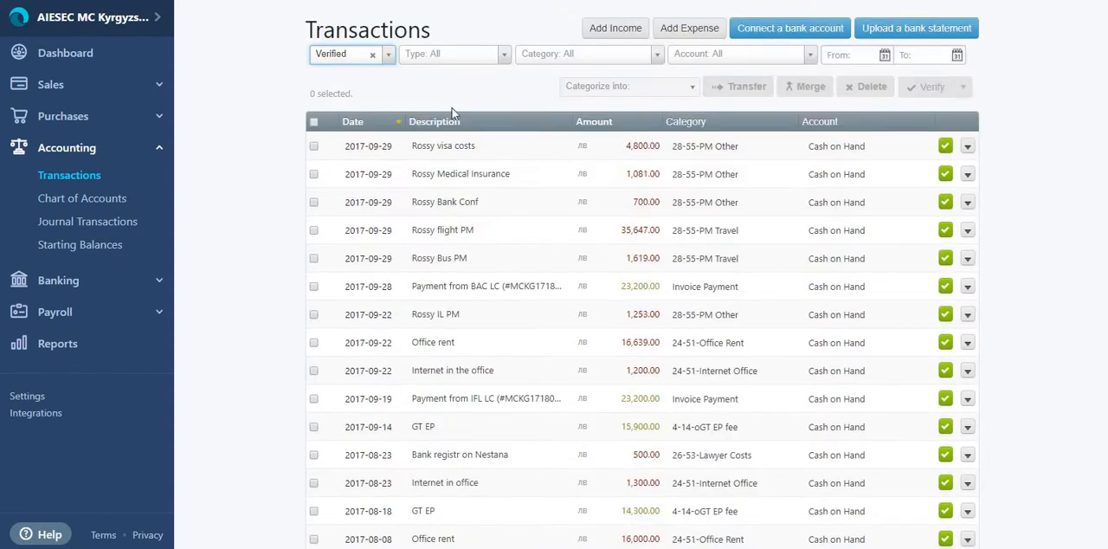
click(385, 56)
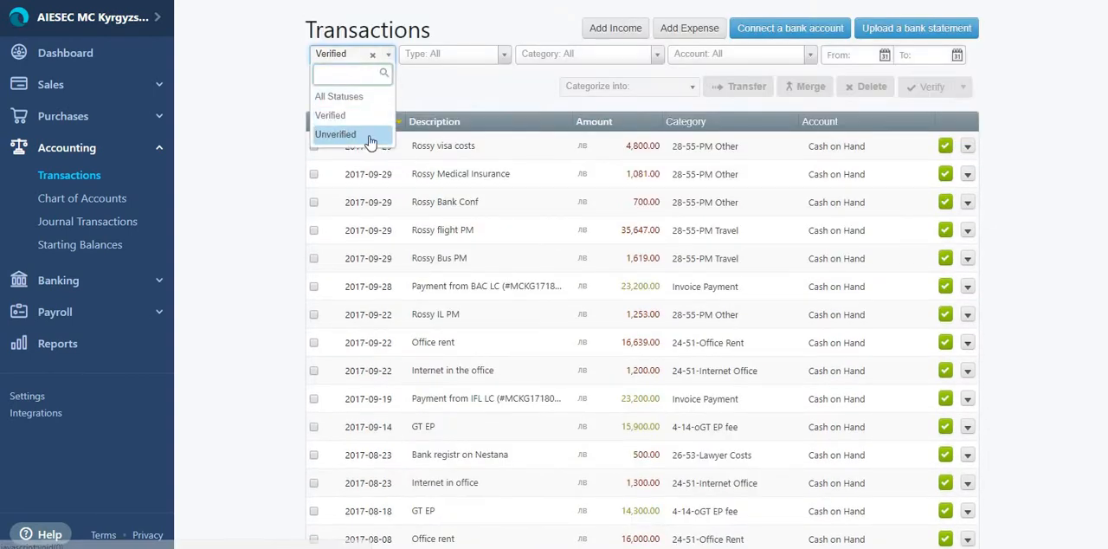
click(370, 136)
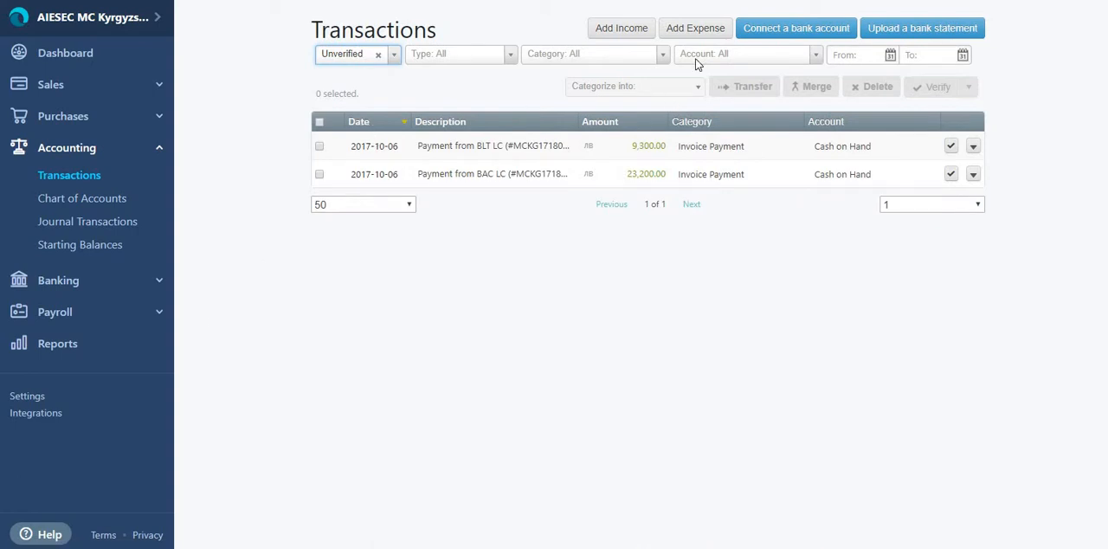
Step: Add an income transaction with the description "Tickets for MCP"
click(628, 38)
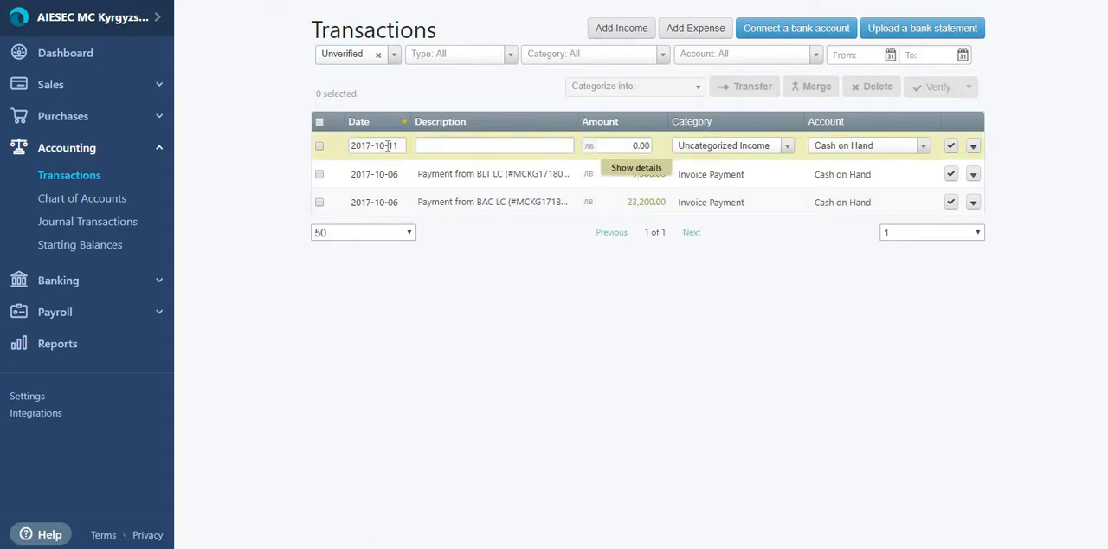
click(441, 143)
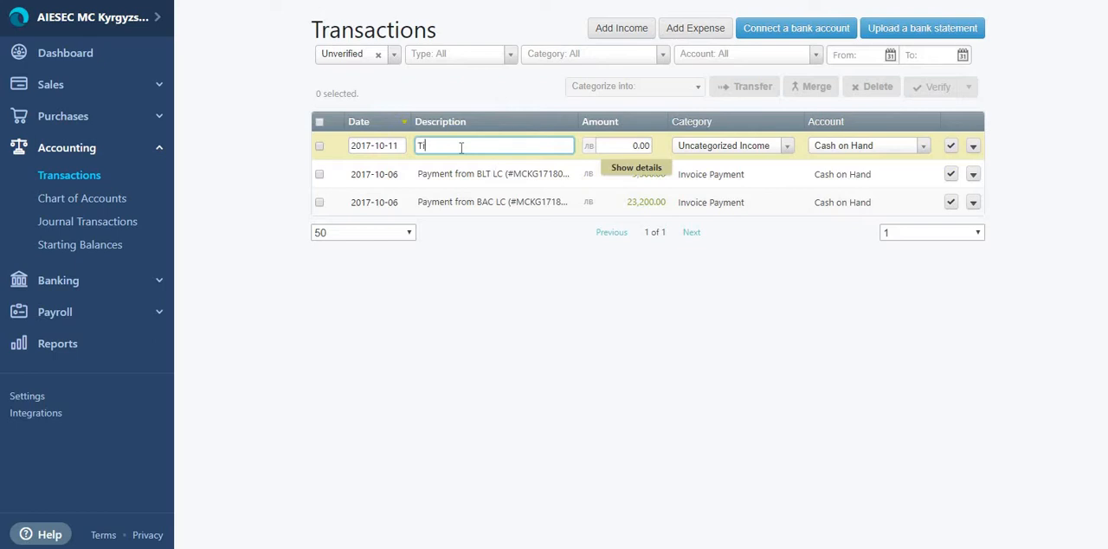
text(ckets for MCP)
Step: Set the amount of the "Tickets for MCP" transaction to 2000.00
click(633, 146)
drag(638, 145, 626, 145)
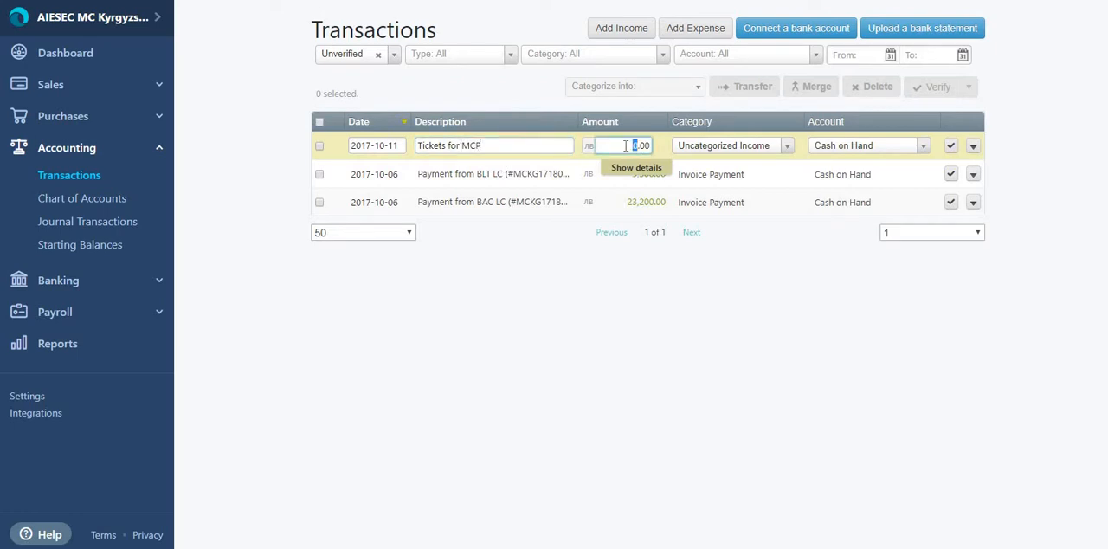
text(200)
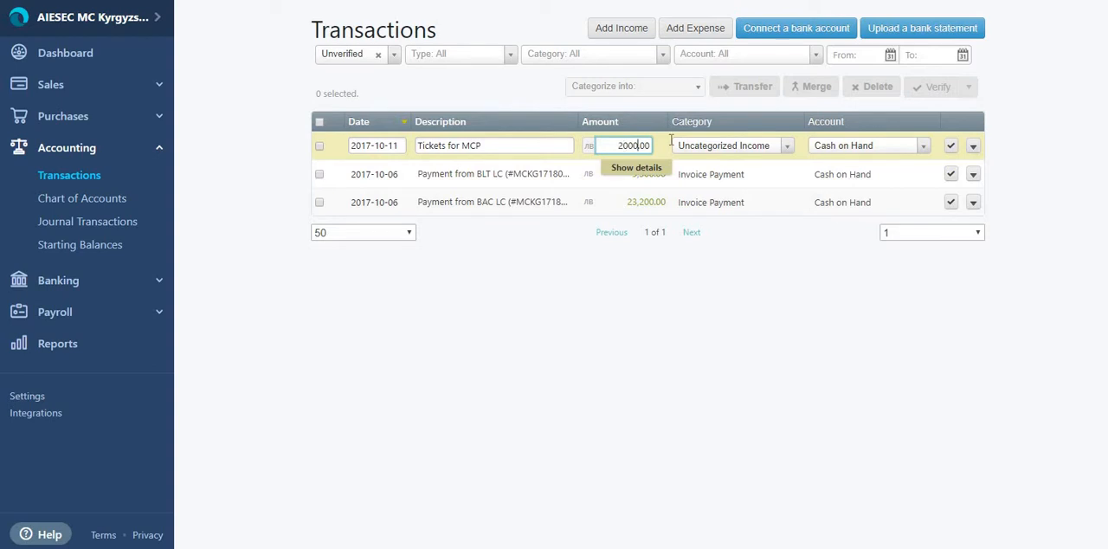
Step: Search the category choices of the "Tickets for MCP" transaction for "tick"
click(717, 147)
scroll(736, 255, up, 2)
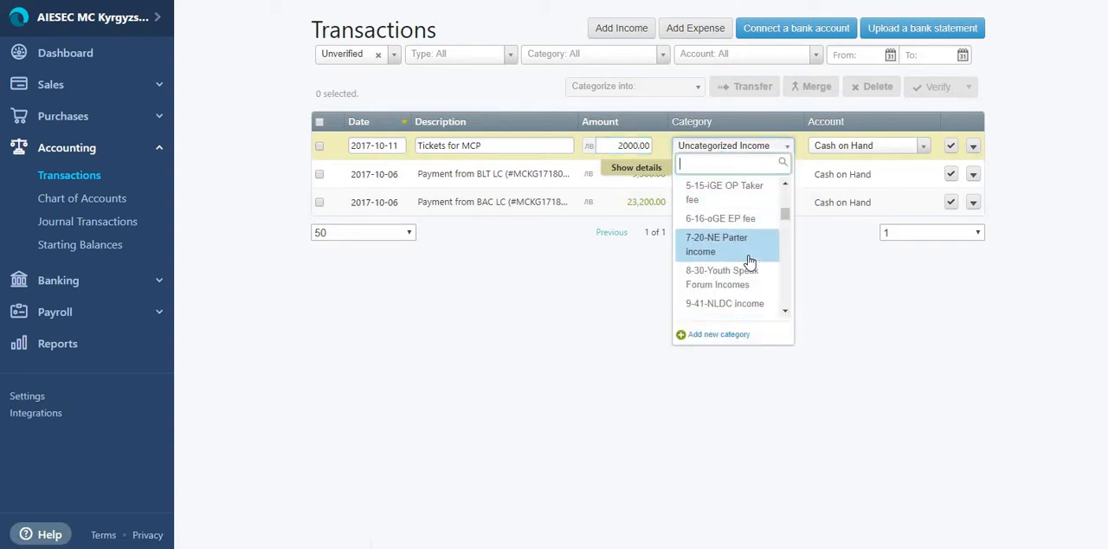
text(ti)
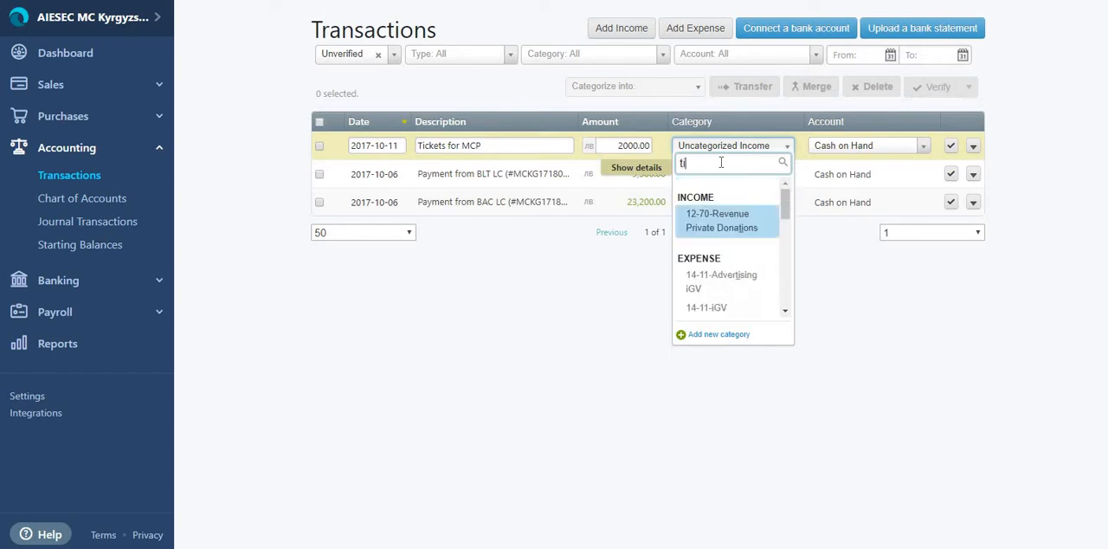
text(cke)
key(BackSpace)
key(BackSpace)
key(BackSpace)
key(BackSpace)
Step: Find the travel categories with "tra" and set the "Tickets for MCP" transaction's category to 28-55-PM Travel
text(ra)
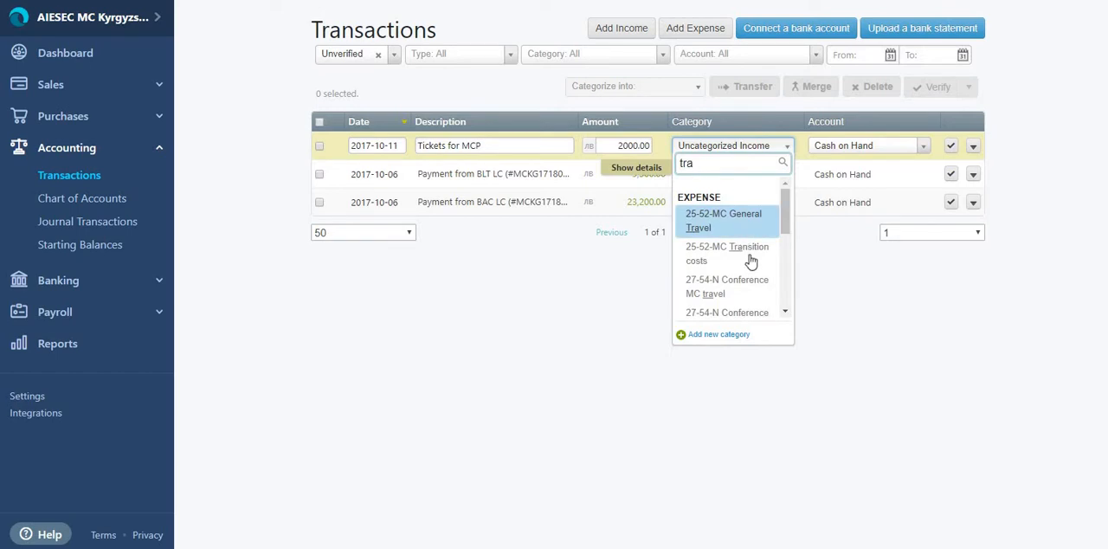
scroll(751, 261, down, 1)
scroll(751, 261, down, 2)
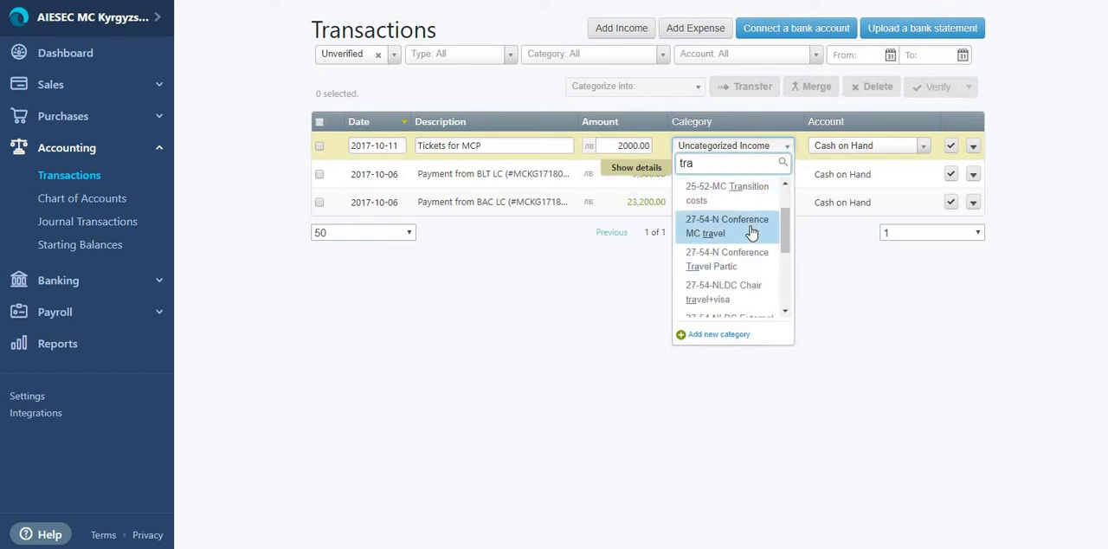
scroll(752, 232, down, 2)
scroll(751, 232, up, 1)
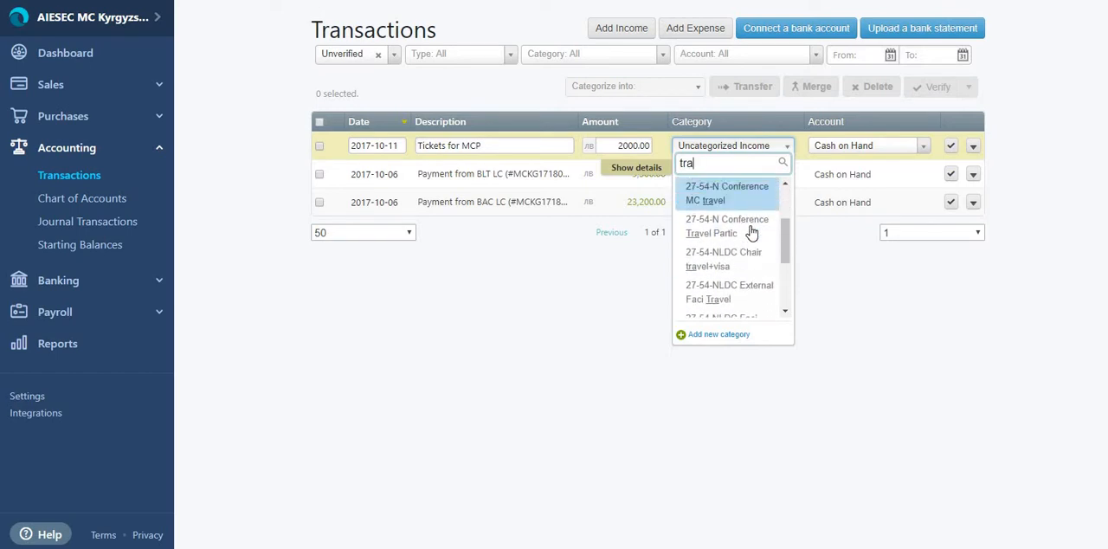
scroll(746, 269, down, 4)
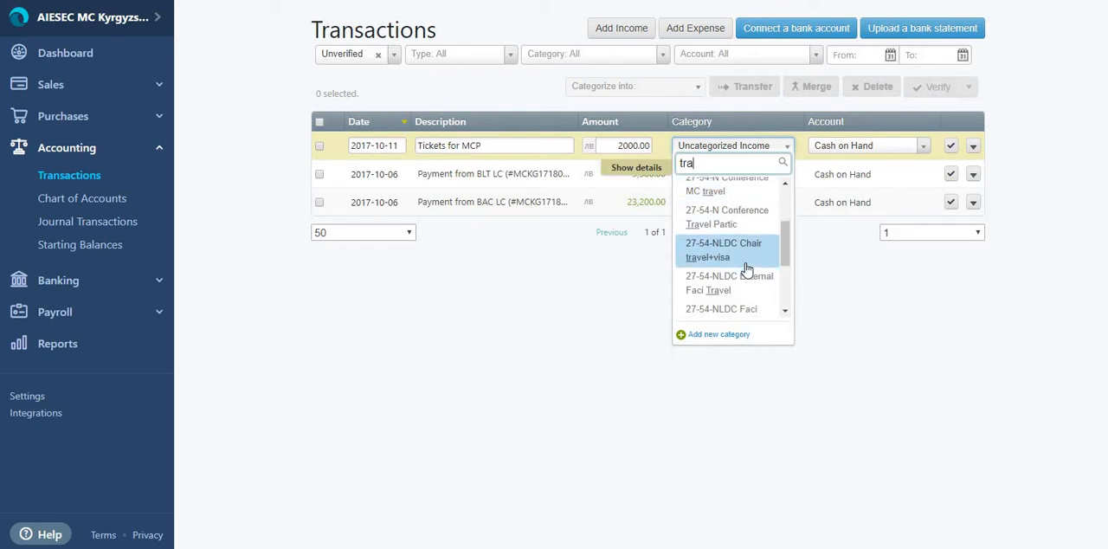
scroll(747, 270, down, 1)
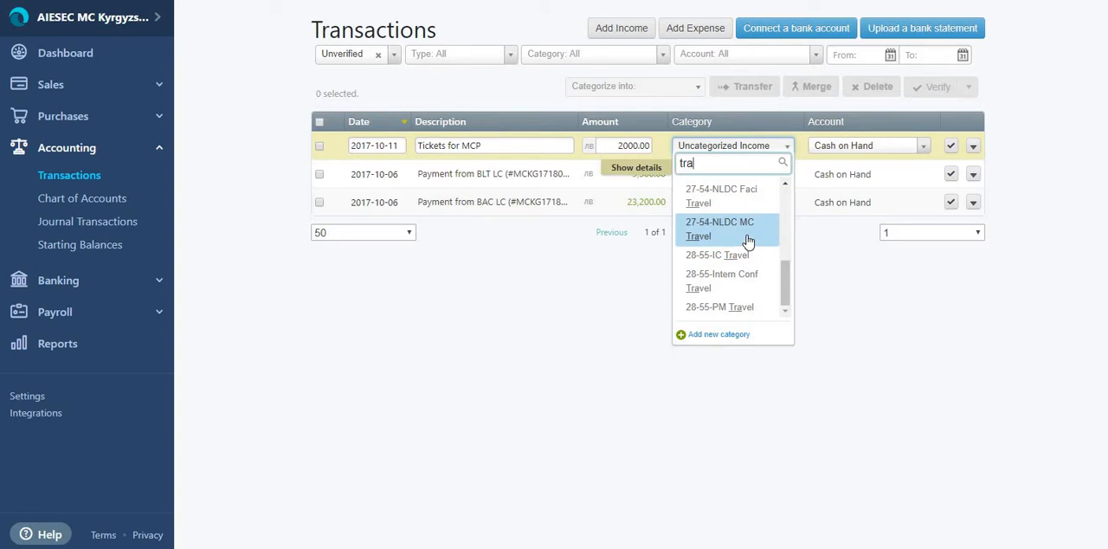
click(752, 308)
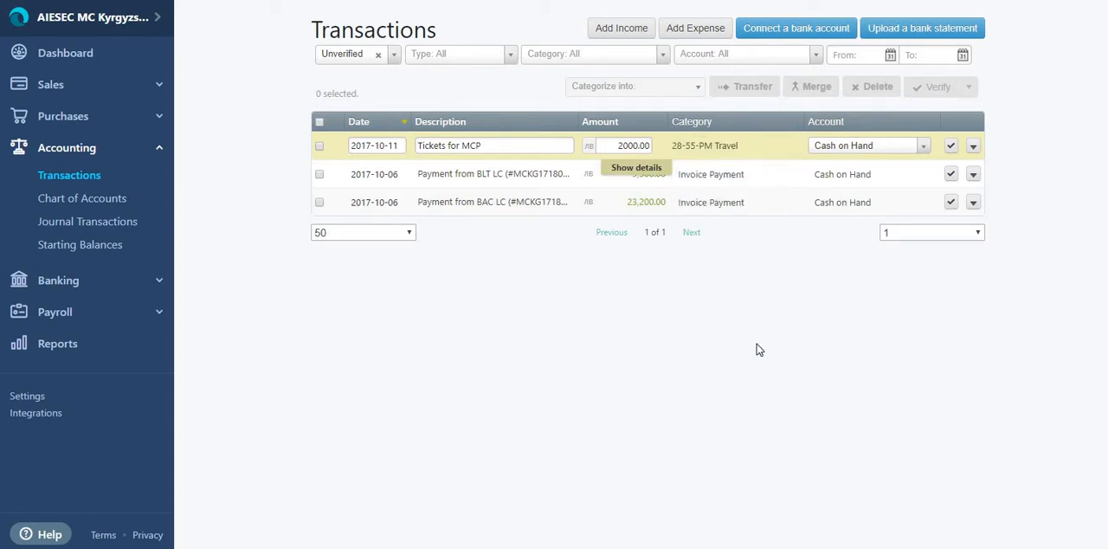
Step: Examine the account choices for the "Tickets for MCP" transaction, keeping Cash on Hand
click(878, 154)
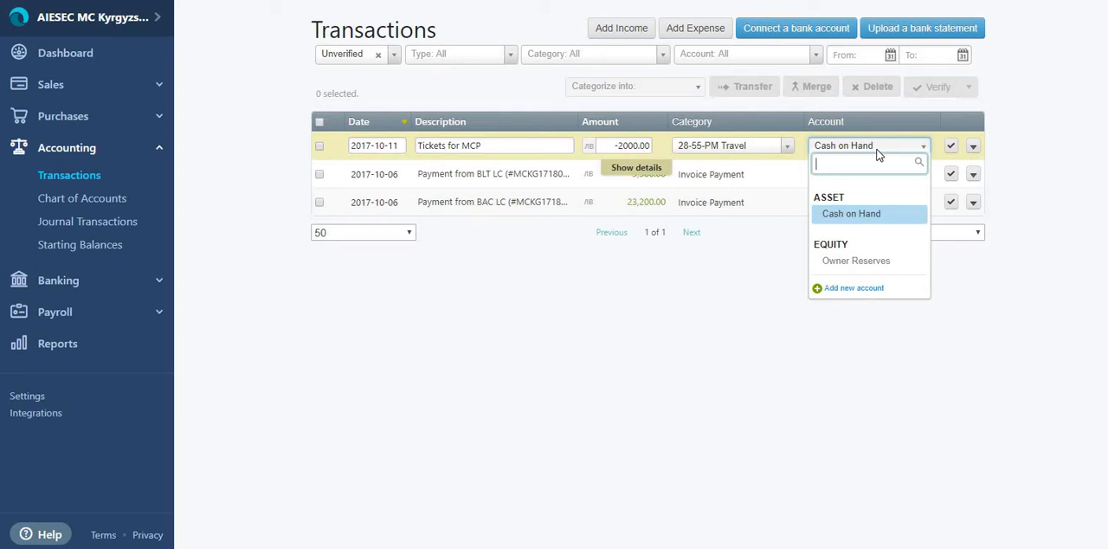
click(718, 345)
click(951, 147)
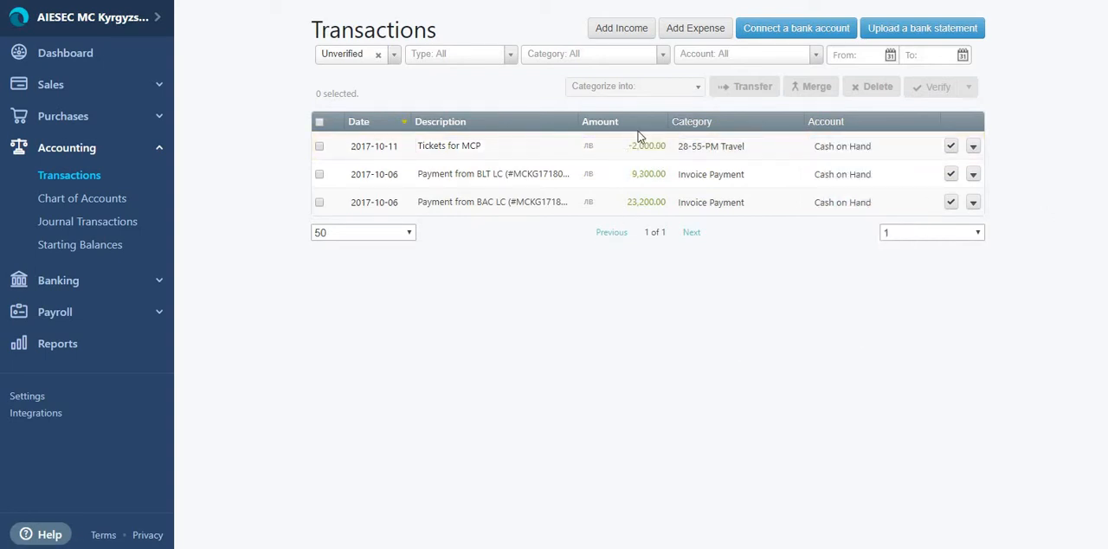
Step: Add a blank expense transaction and view its category choices, keeping Uncategorized Expense
click(694, 30)
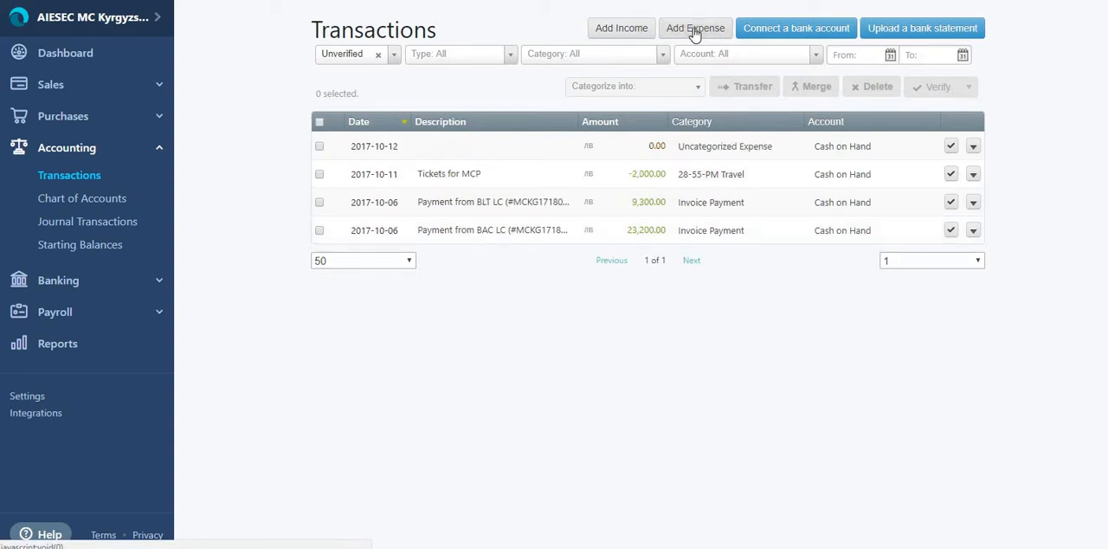
click(468, 148)
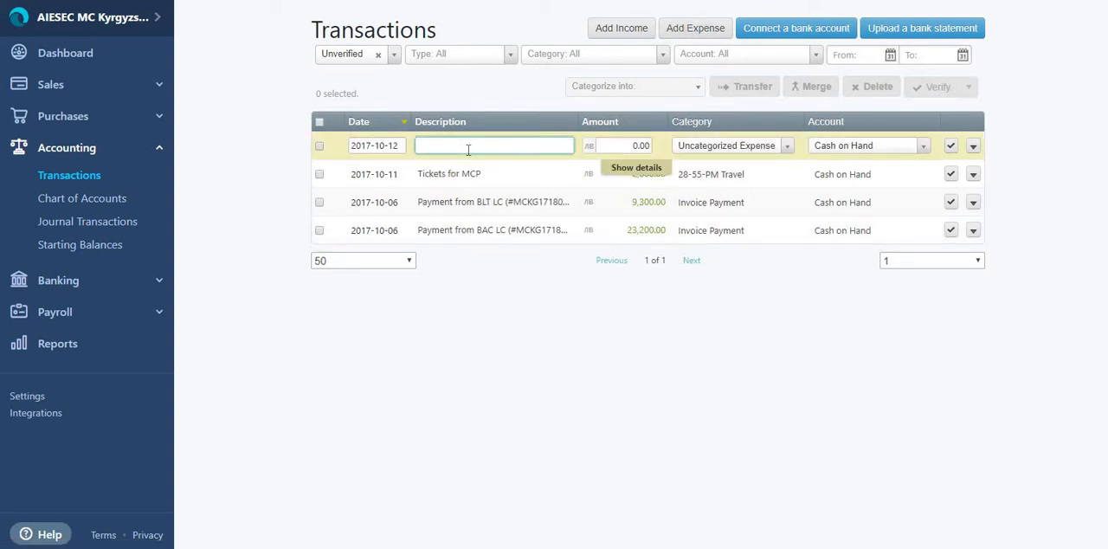
click(754, 153)
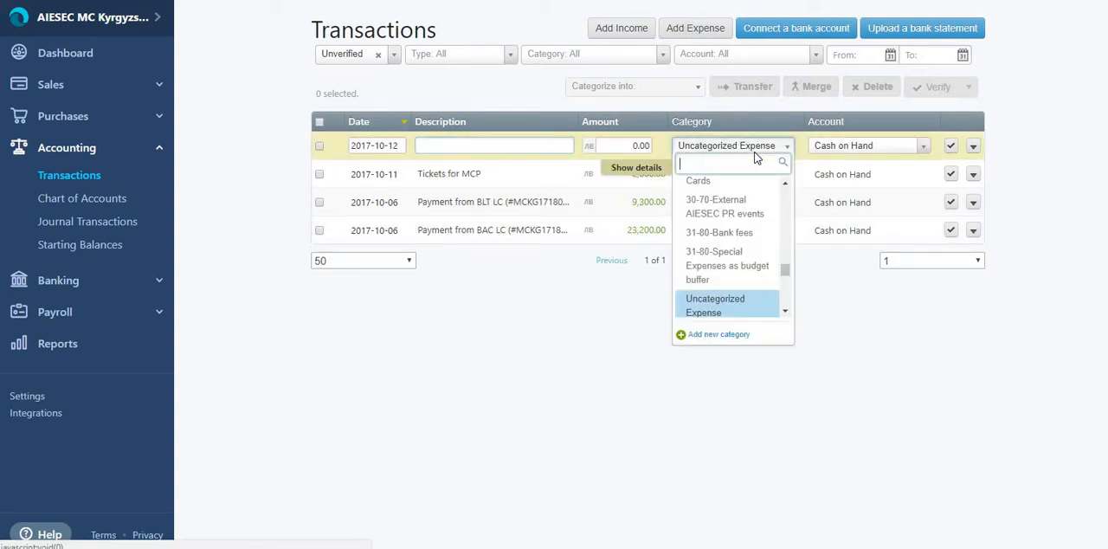
click(549, 176)
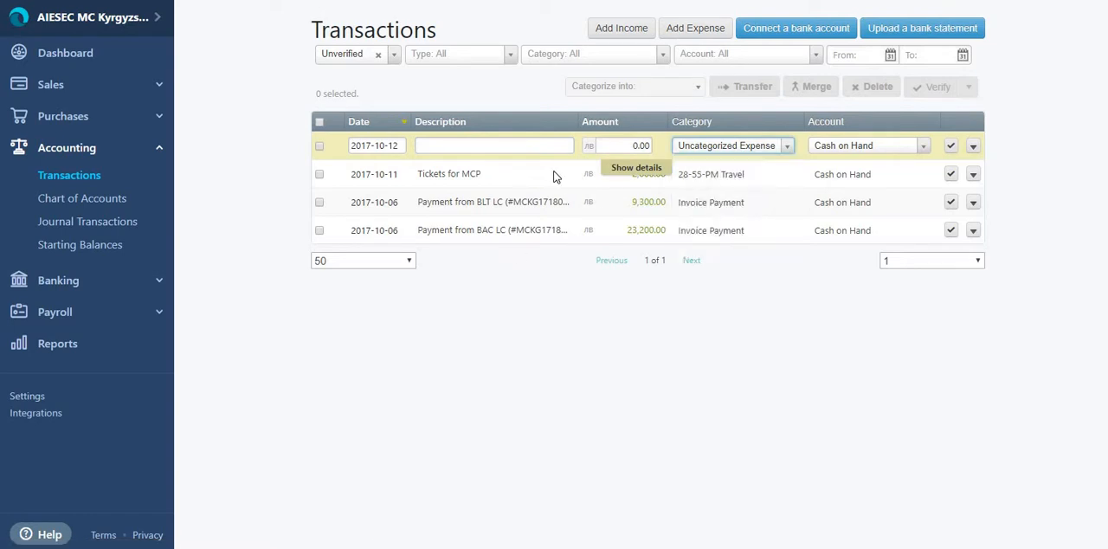
Step: Set the "Tickets for MCP" transaction's category to 1-11-iGV OP Taker fee and its amount to 2000.00
click(725, 179)
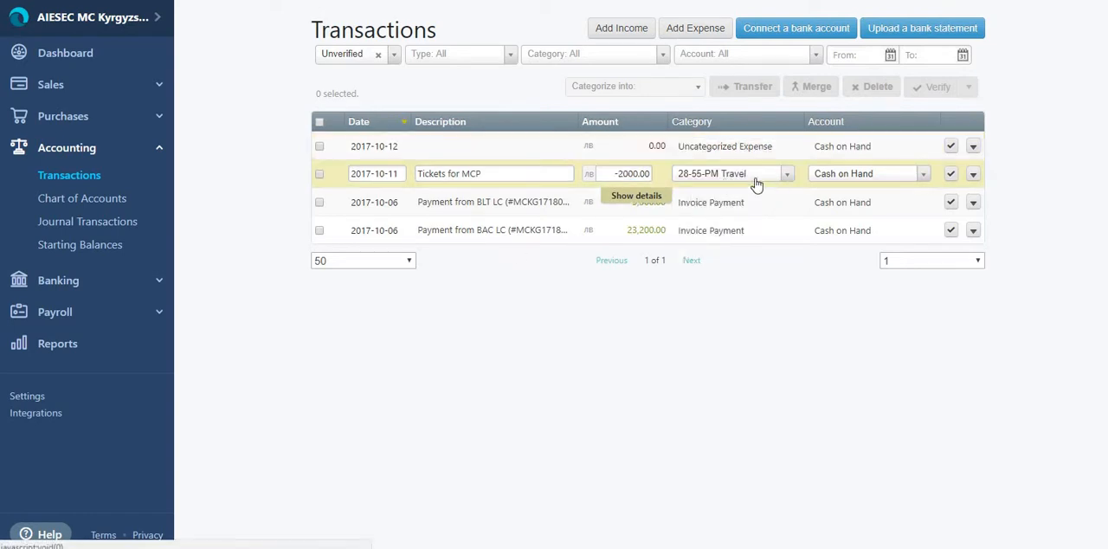
click(755, 178)
scroll(739, 303, up, 3)
scroll(741, 307, up, 8)
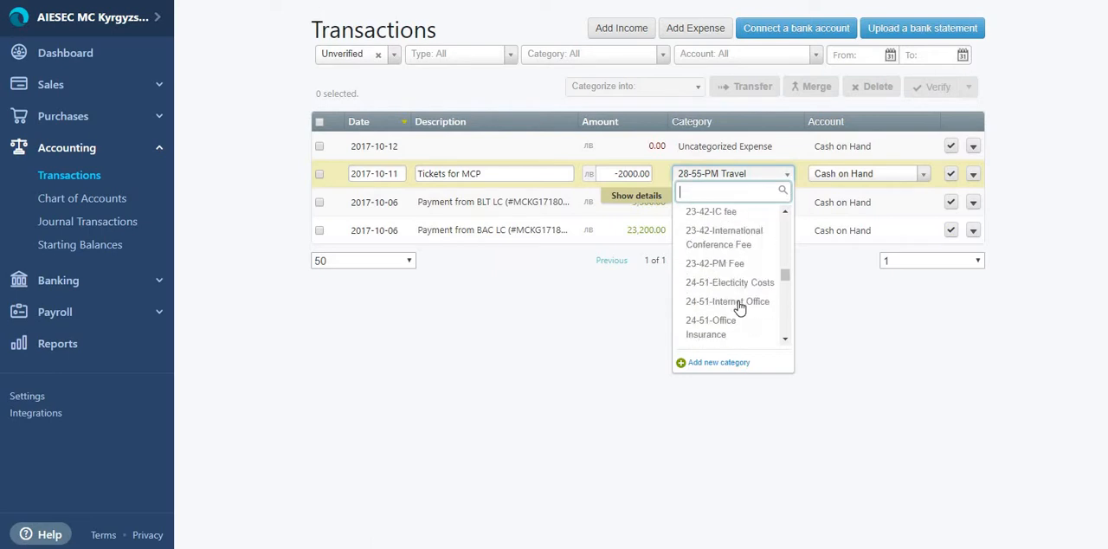
scroll(730, 253, up, 2)
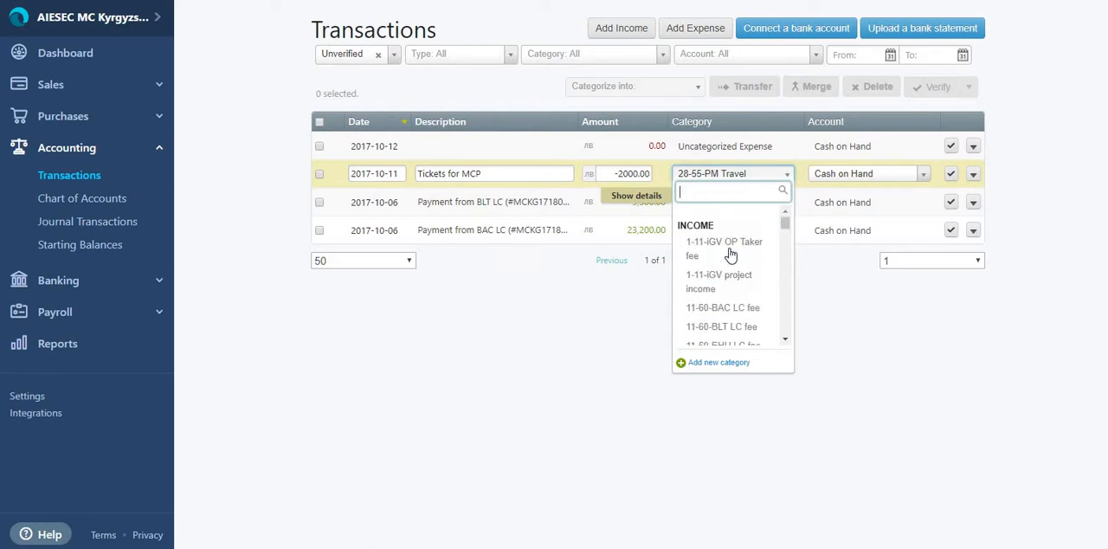
click(718, 246)
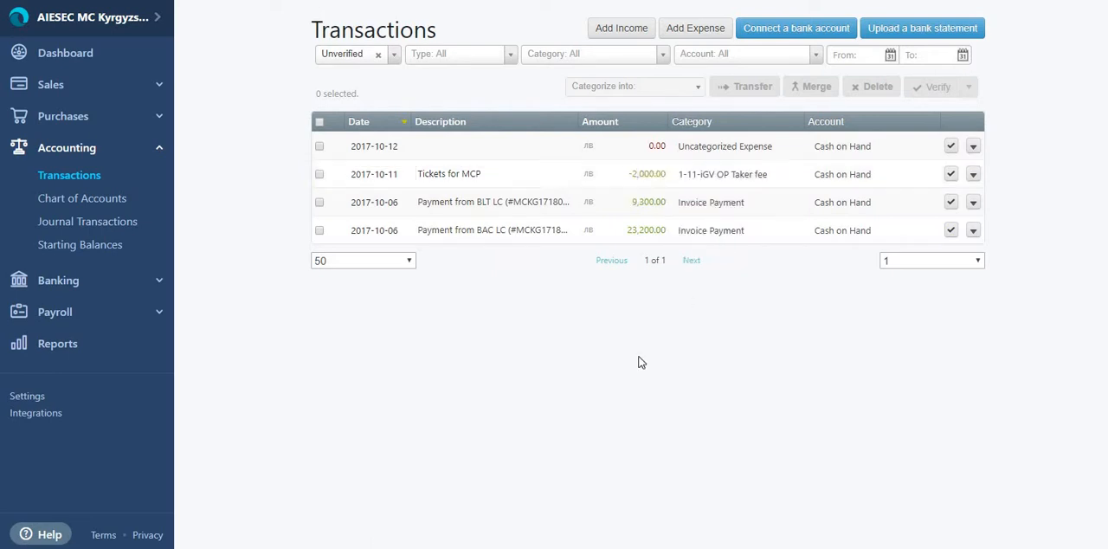
click(642, 177)
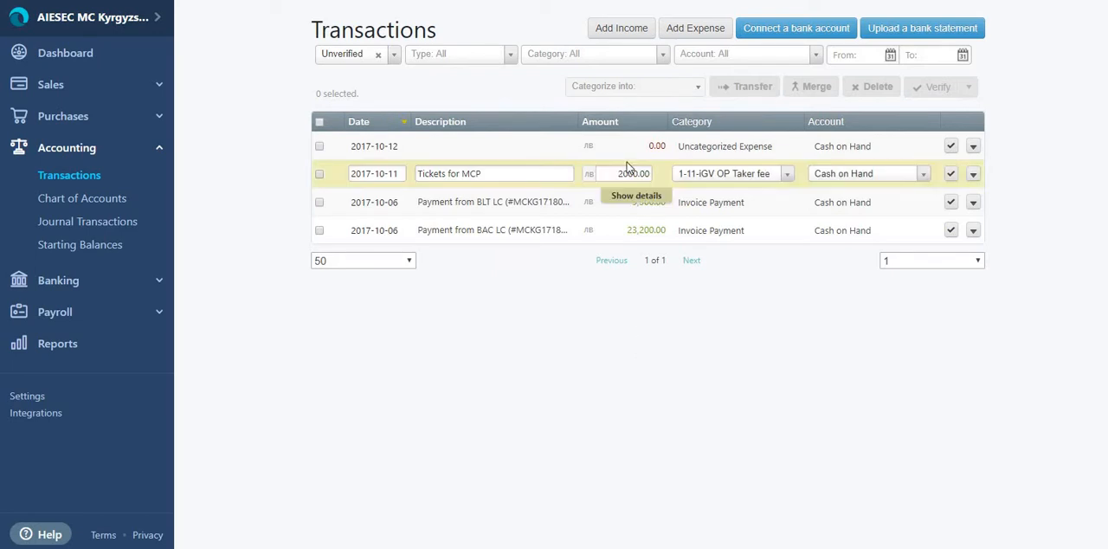
click(606, 383)
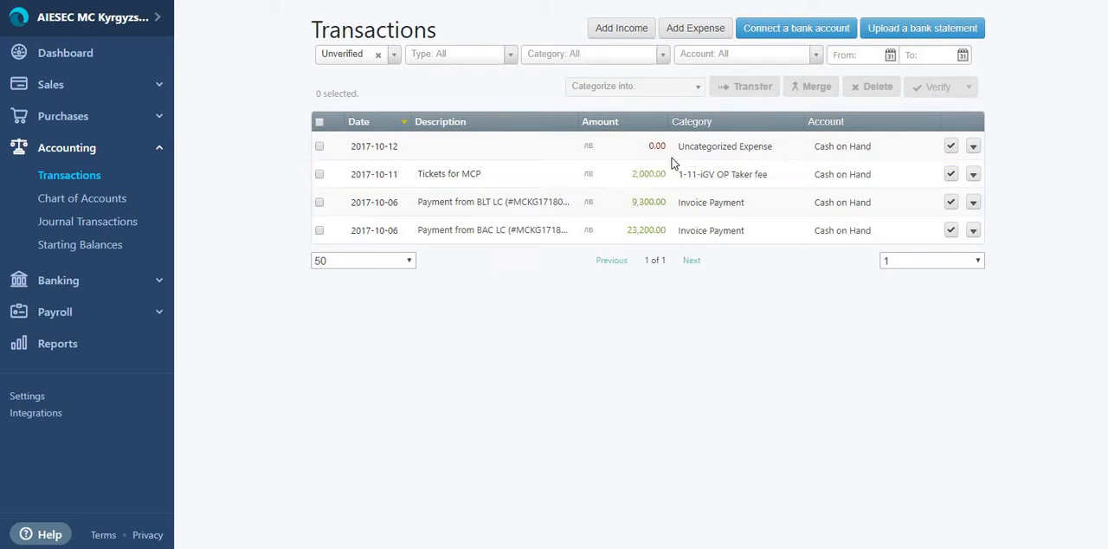
Step: Delete the "Tickets for MCP" transaction and the blank expense transaction
click(461, 145)
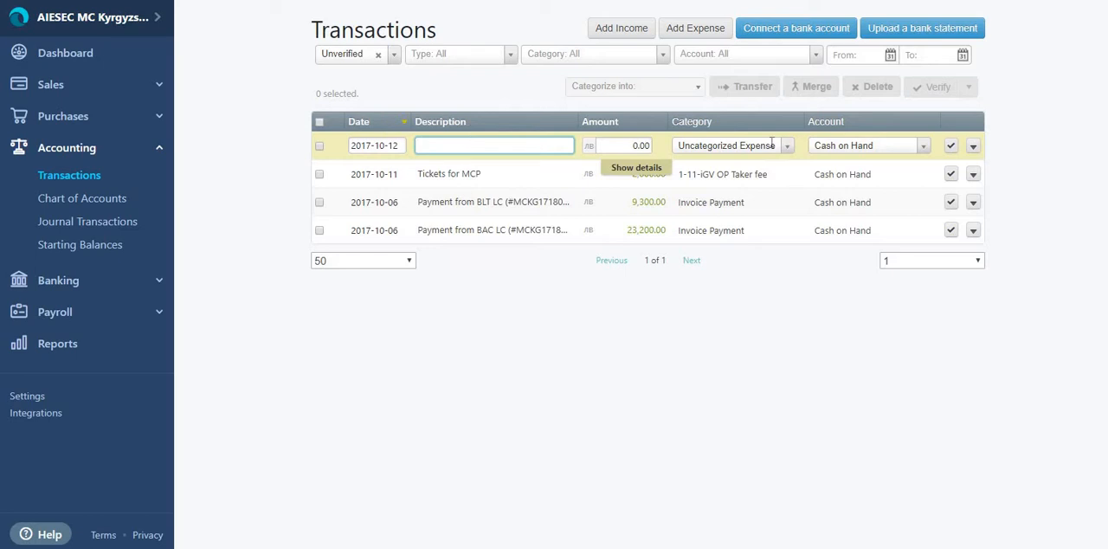
click(683, 299)
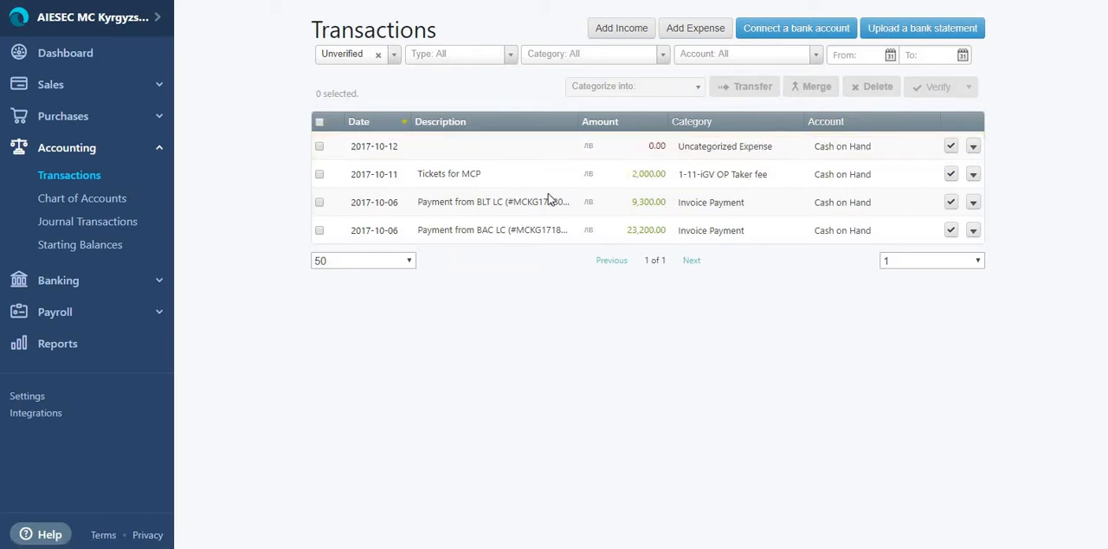
click(974, 176)
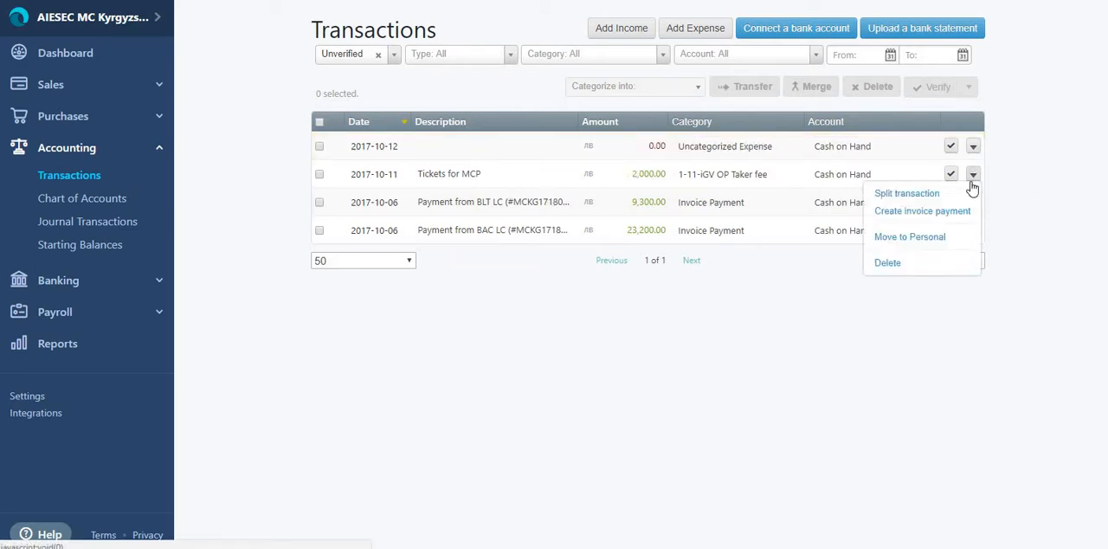
click(934, 263)
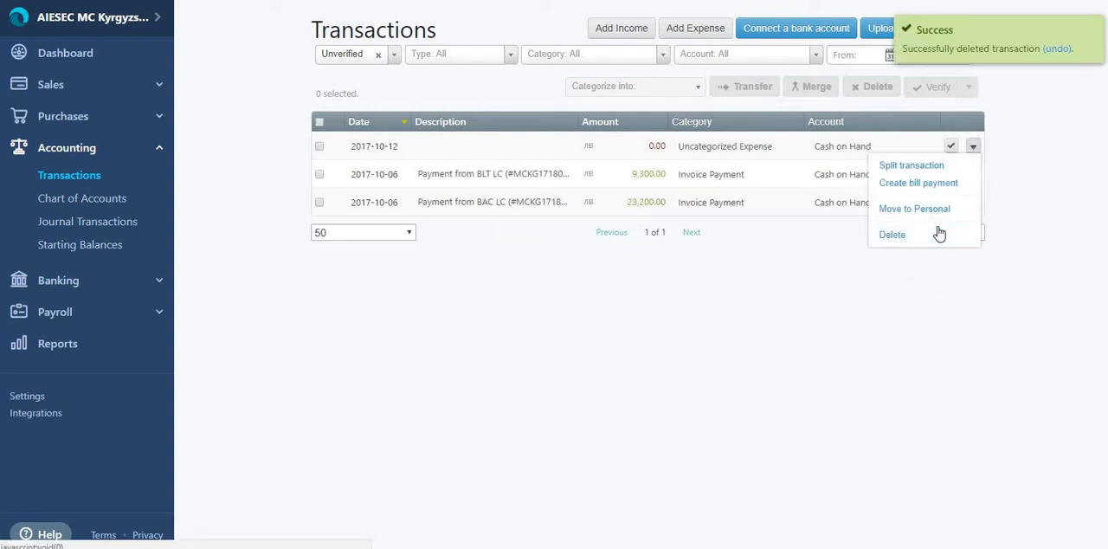
click(933, 232)
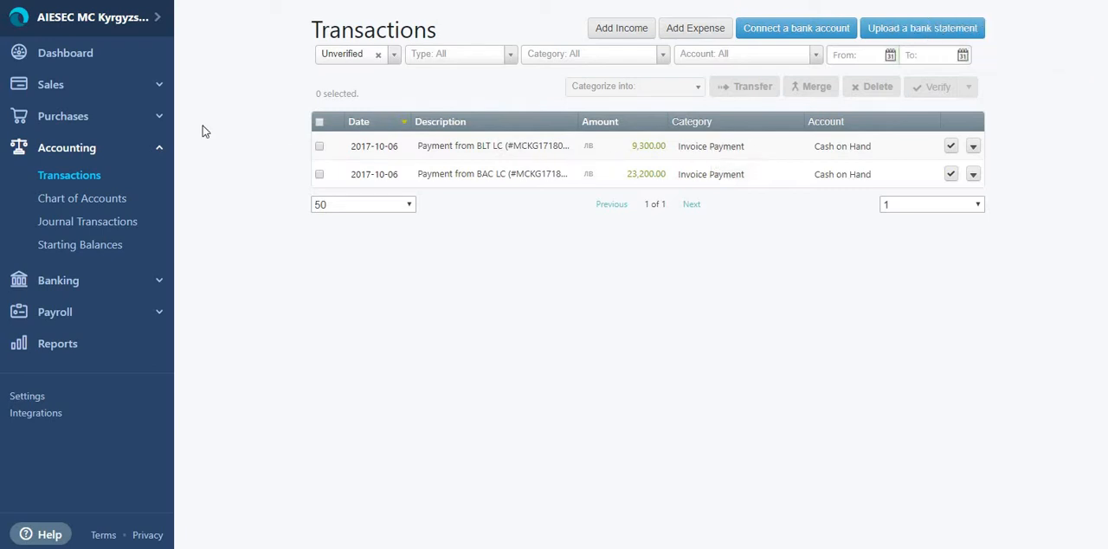
Step: Open the sales invoices and examine the statuses, due dates and amounts of the unpaid ones
click(121, 120)
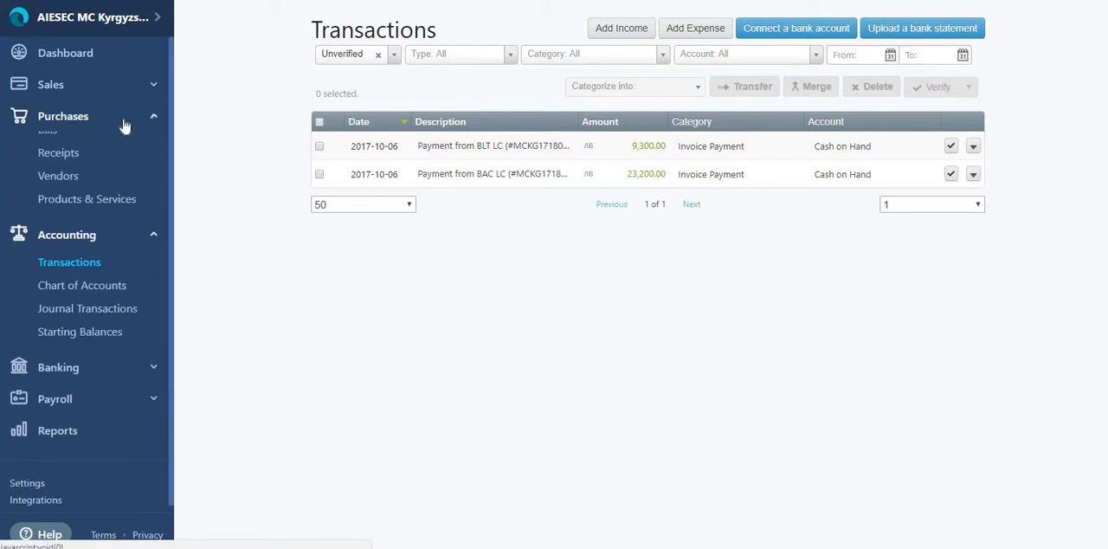
click(108, 86)
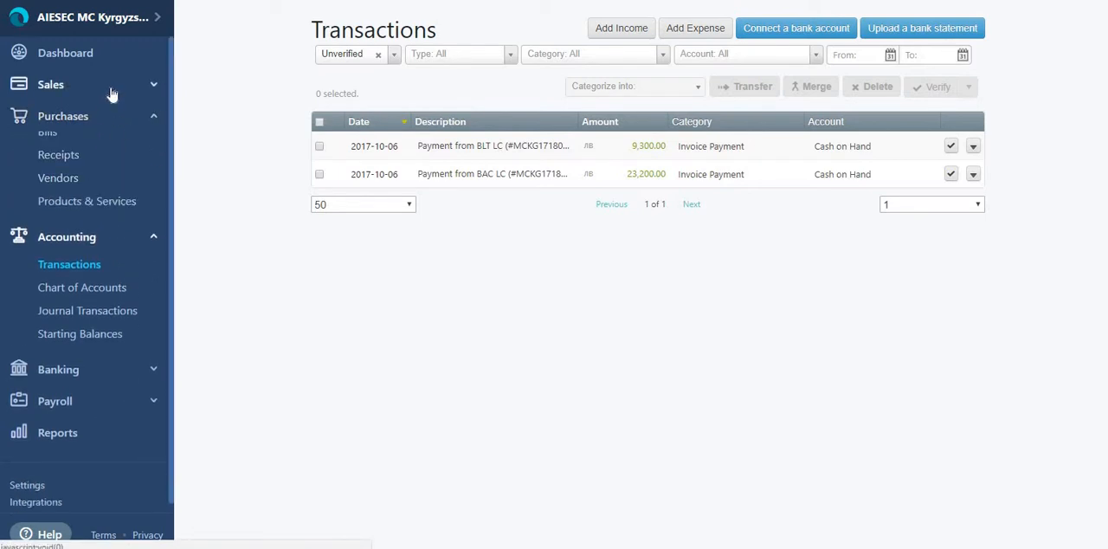
click(101, 136)
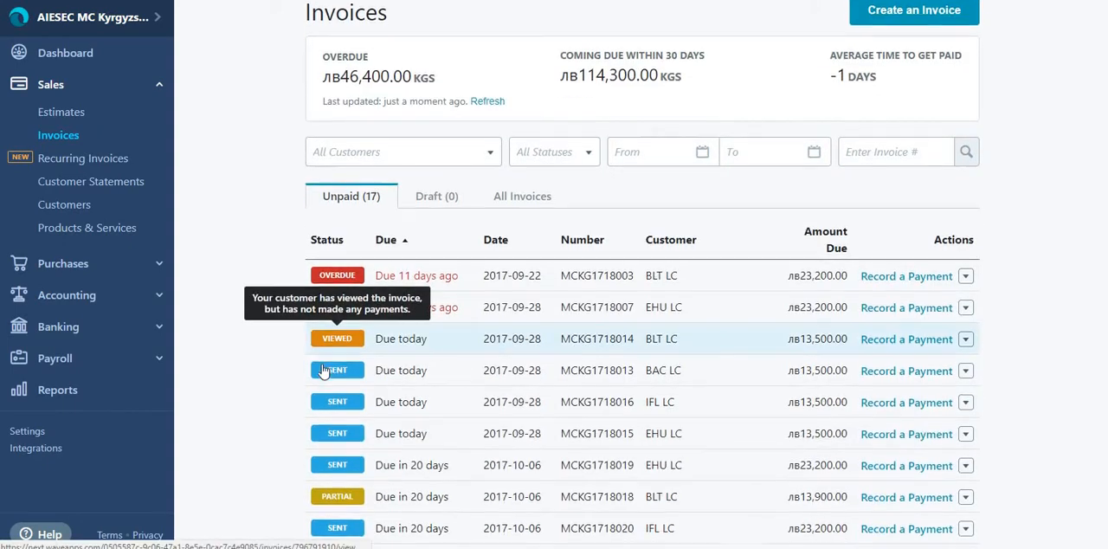
scroll(322, 368, down, 3)
scroll(642, 356, up, 3)
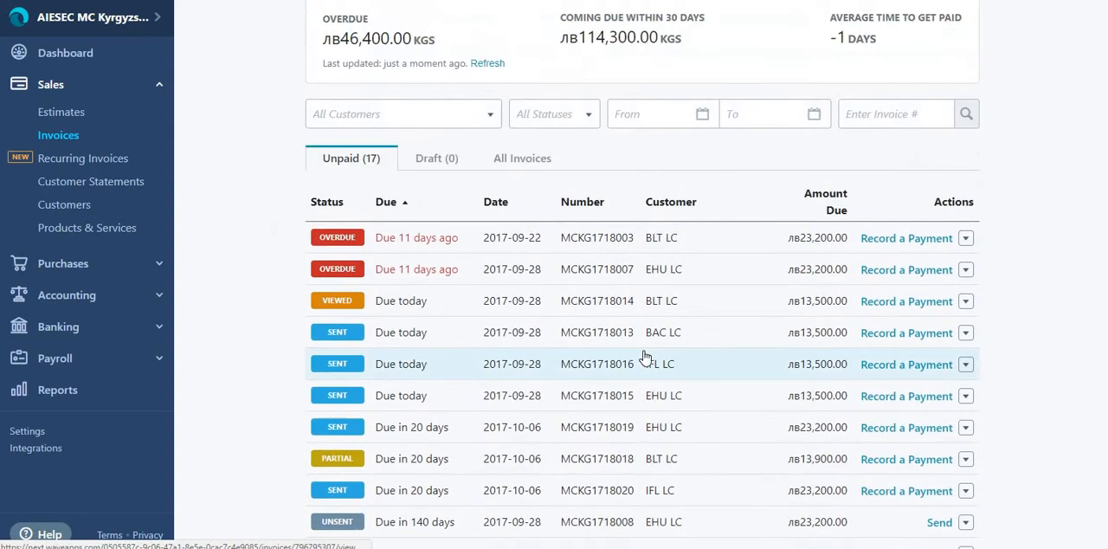
scroll(545, 472, down, 1)
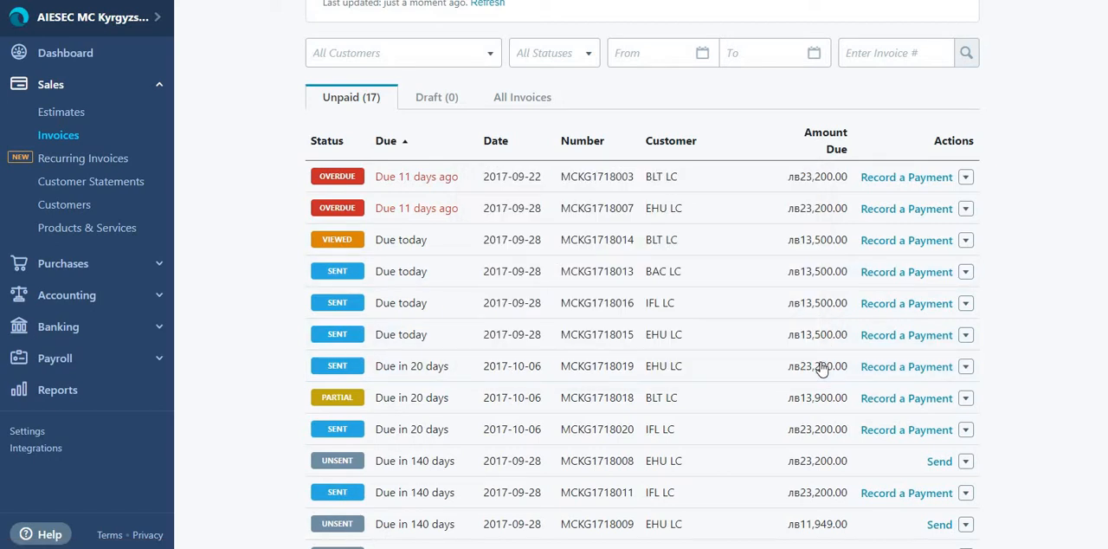
scroll(231, 227, up, 2)
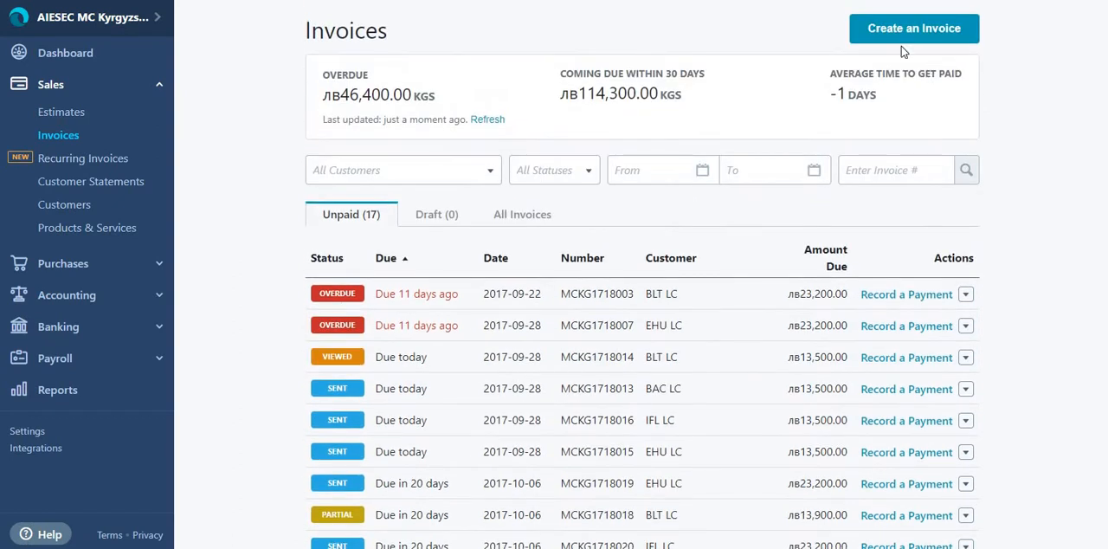
Step: Create a new invoice and set its payment due date to 2017-10-31
click(906, 39)
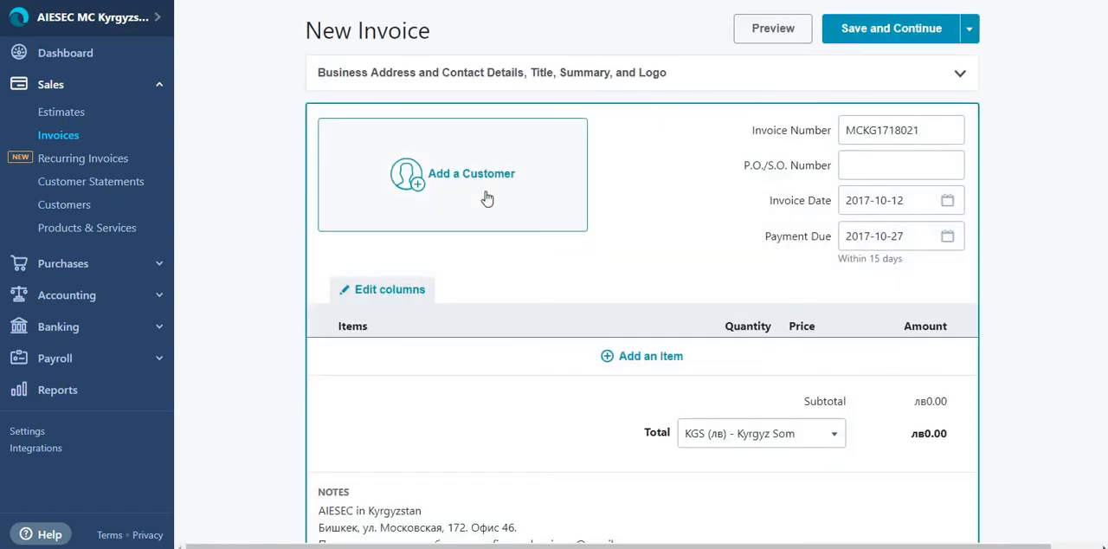
click(870, 236)
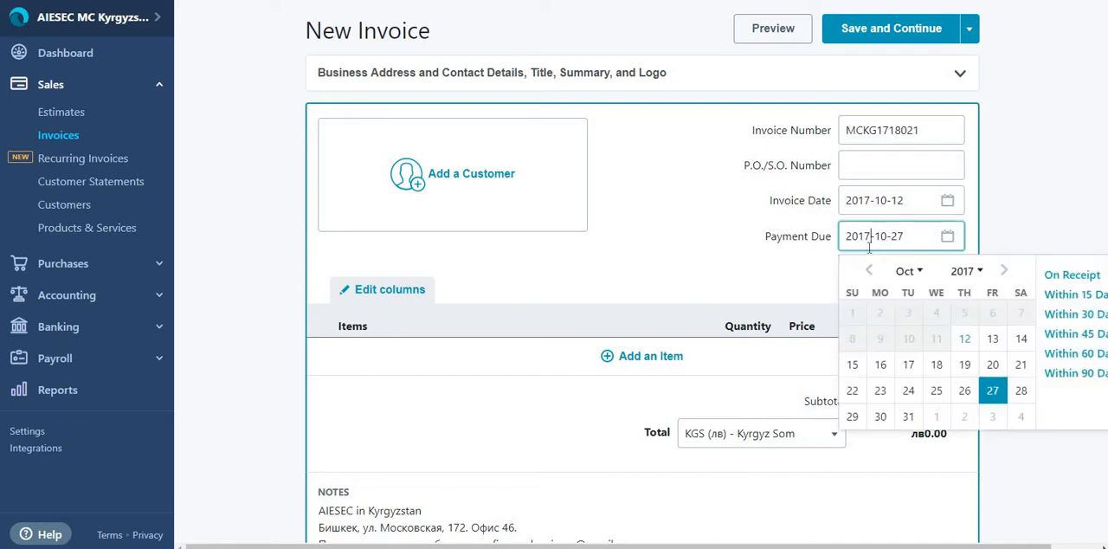
click(908, 417)
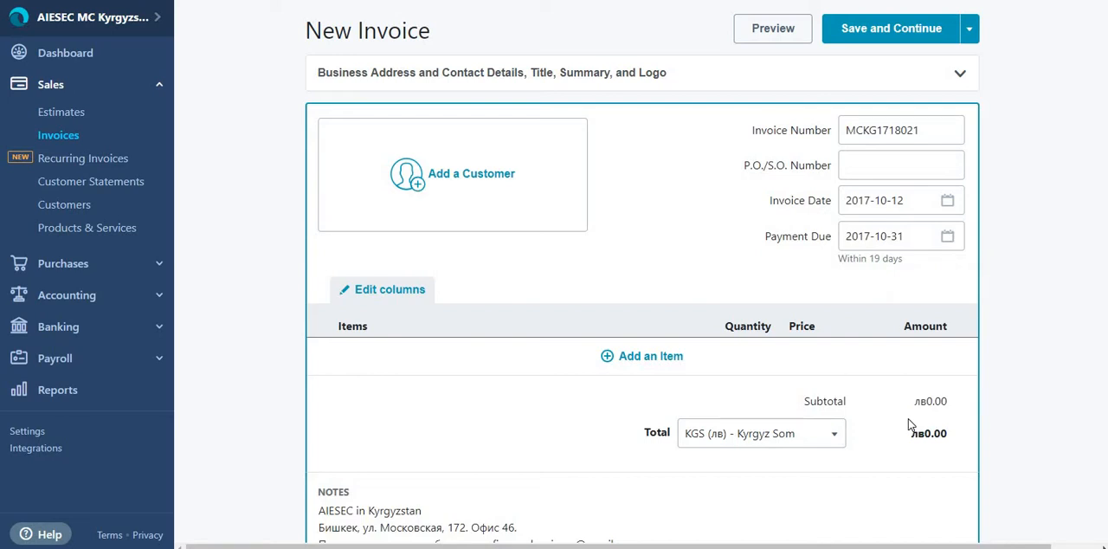
Step: Add the BLT MC Services item to the invoice, set its description to October, and view its income account
click(787, 368)
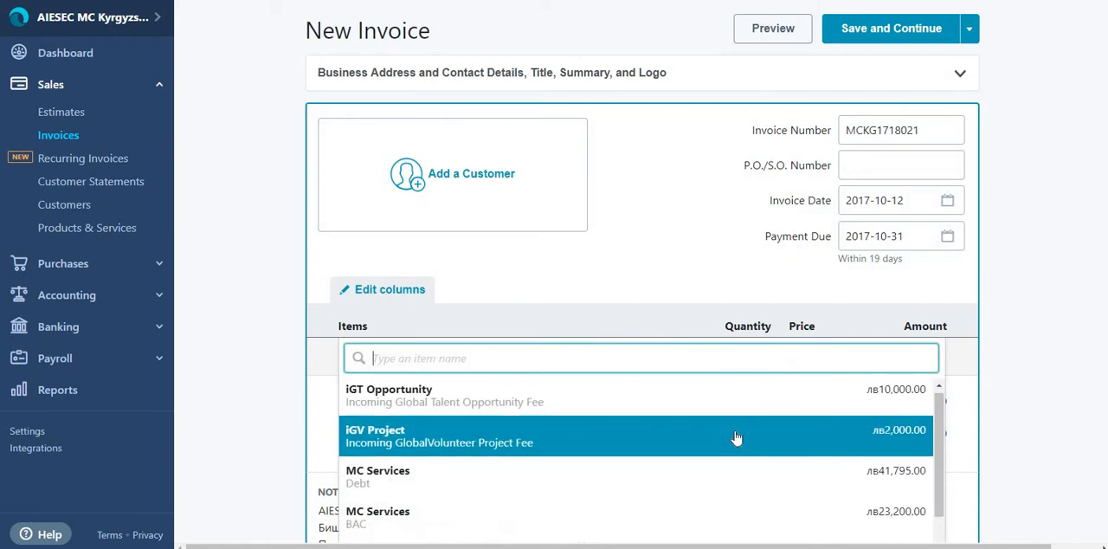
scroll(668, 452, down, 2)
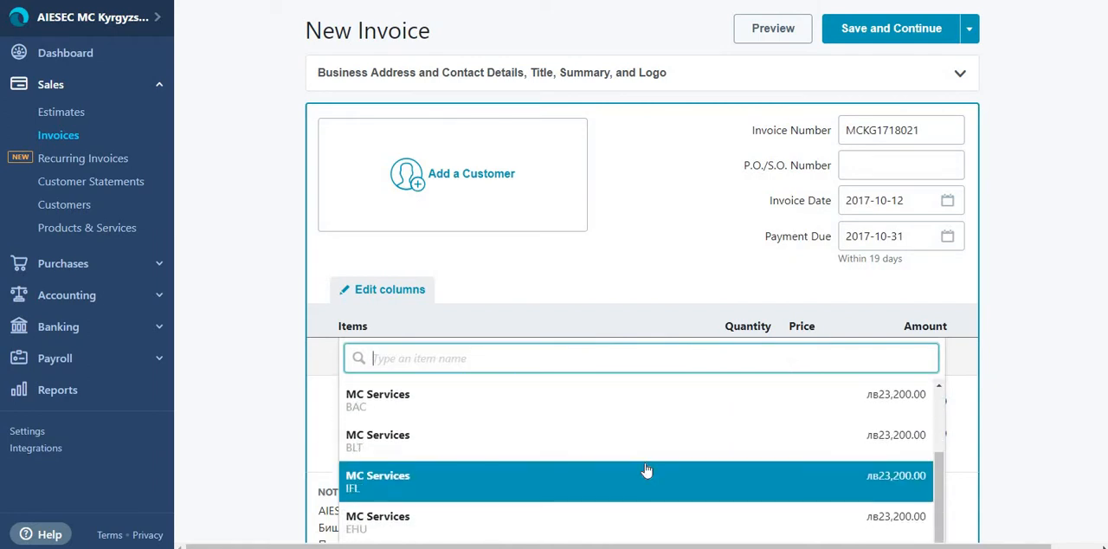
click(613, 452)
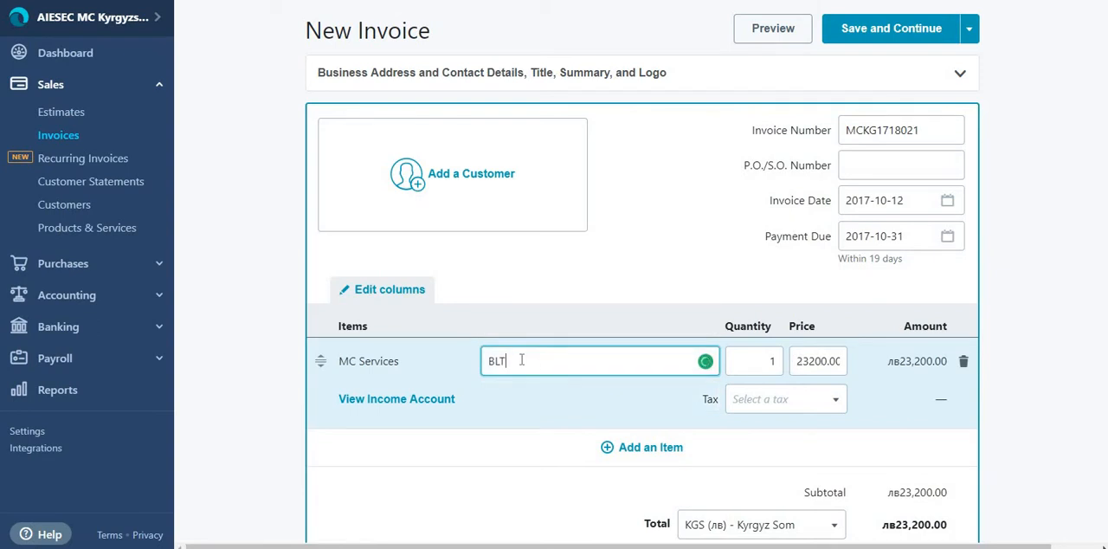
key(BackSpace)
key(BackSpace)
text(O)
click(396, 400)
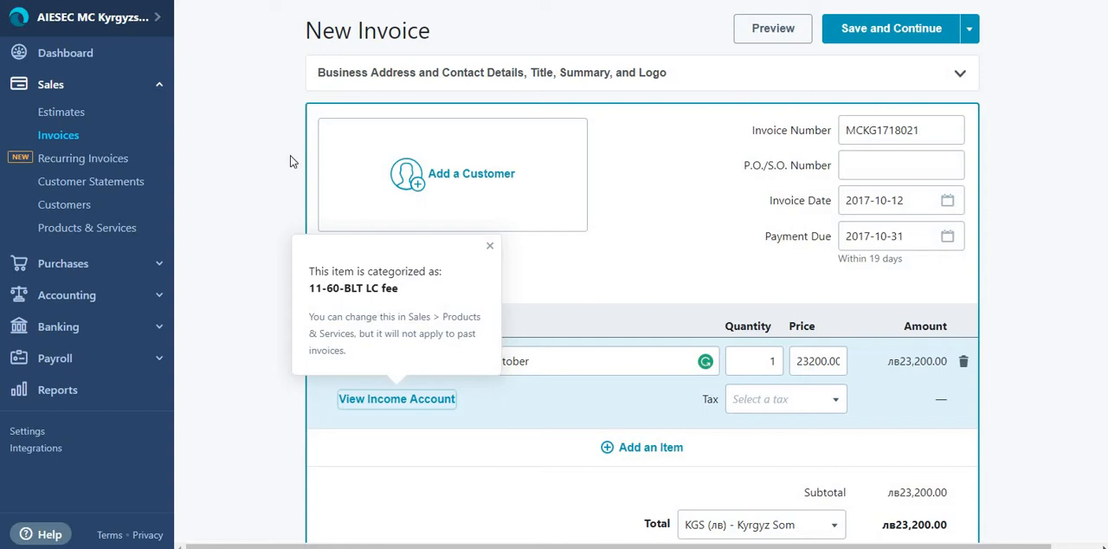
Step: Leave the invoice without saving to view the journal transactions, and open the accounting transactions list
click(73, 295)
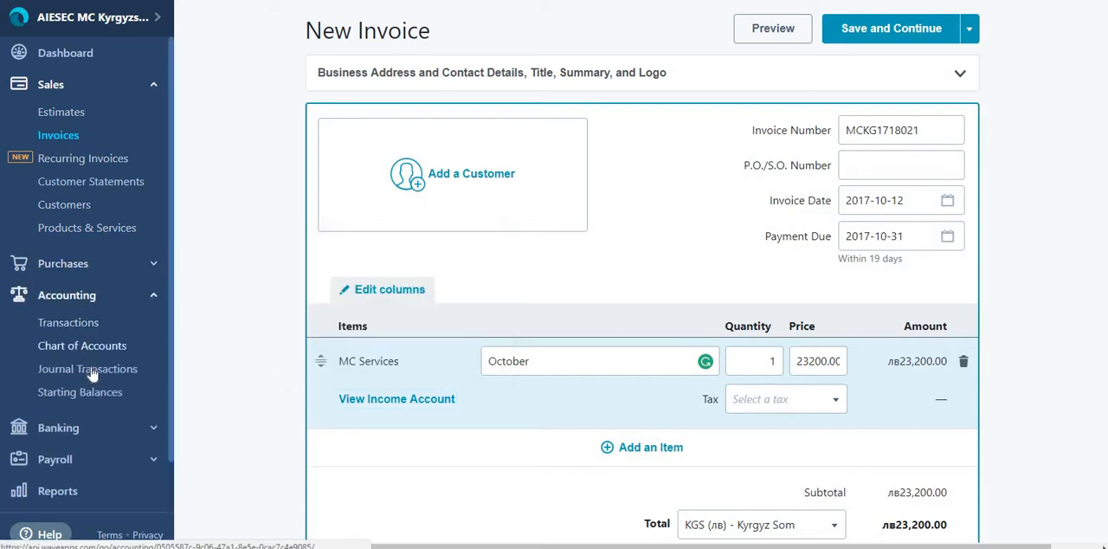
click(86, 369)
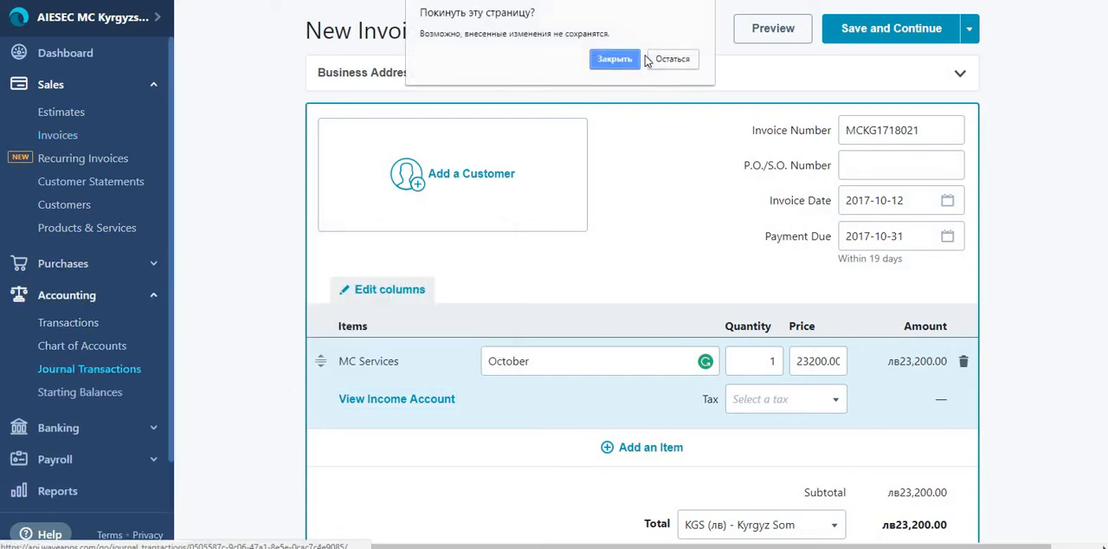
click(620, 62)
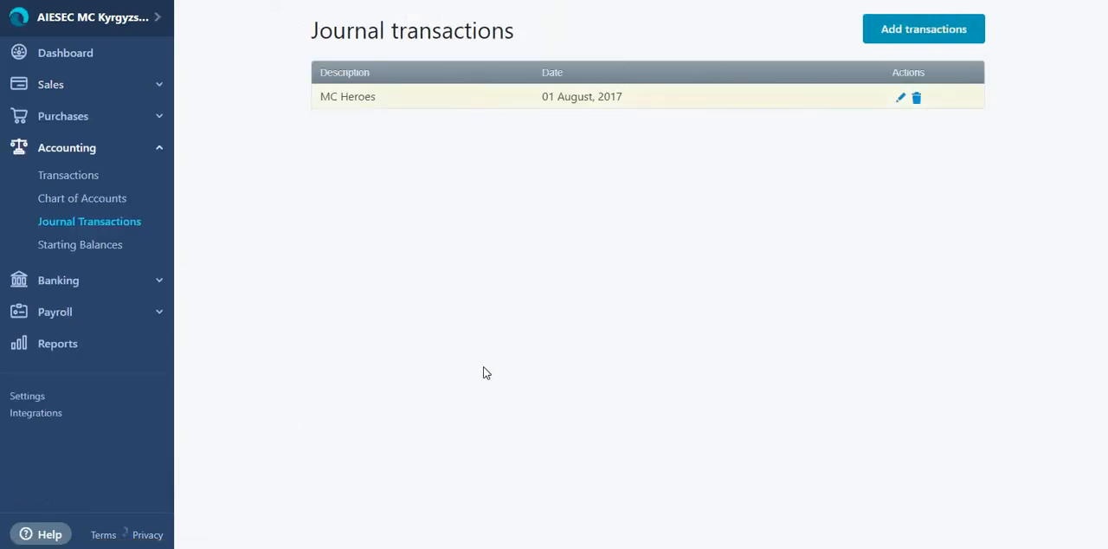
click(69, 121)
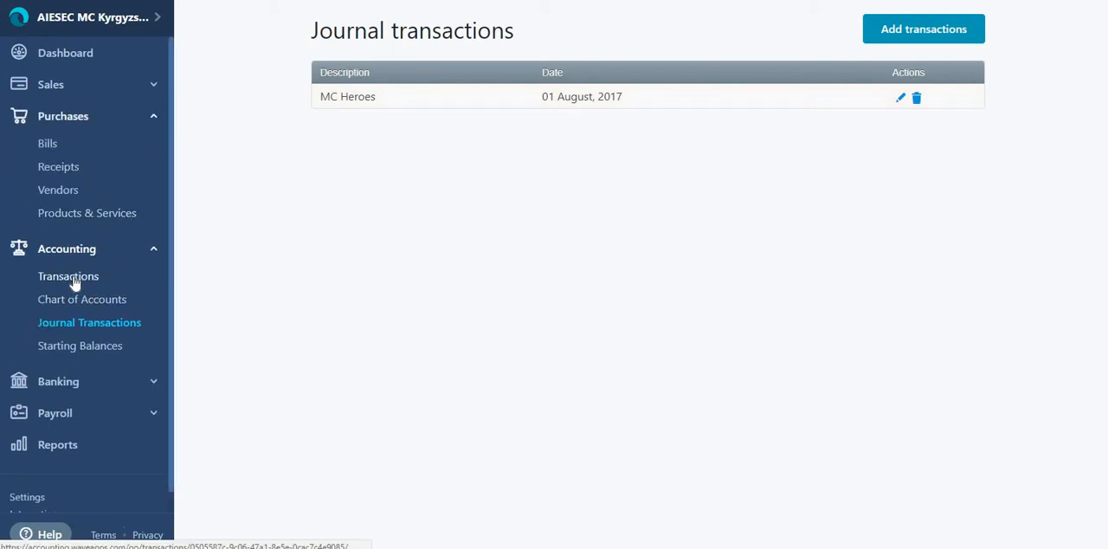
click(74, 277)
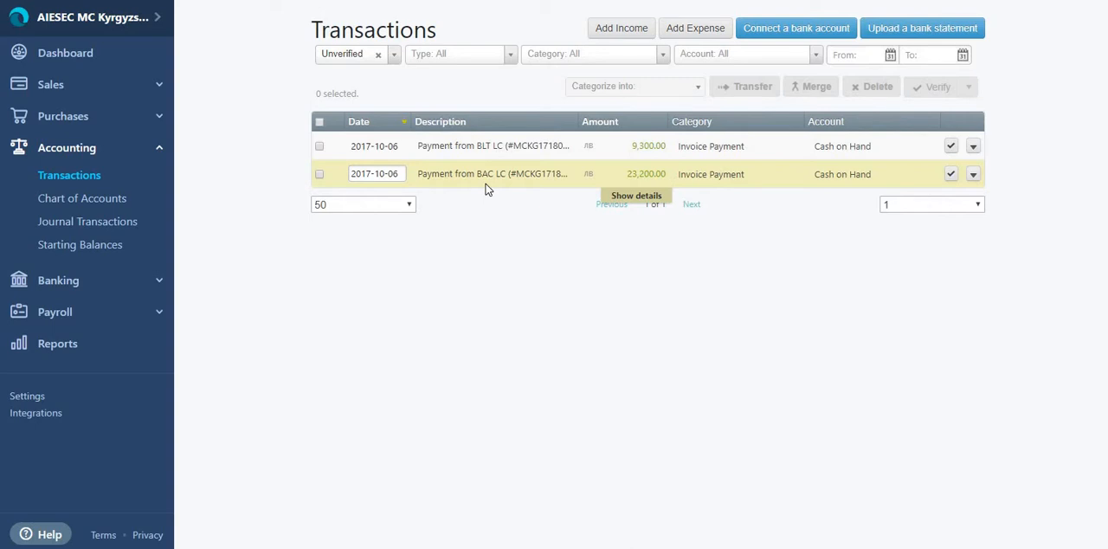
Step: Start a new sales product or service that can be sold, with 11-60-BLT LC fee as its income account
click(61, 97)
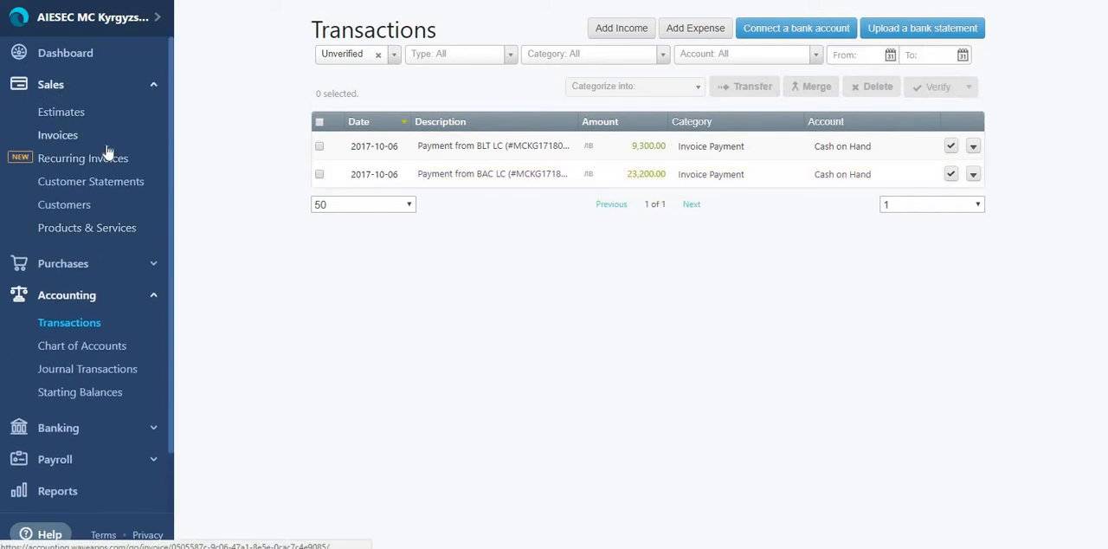
click(115, 228)
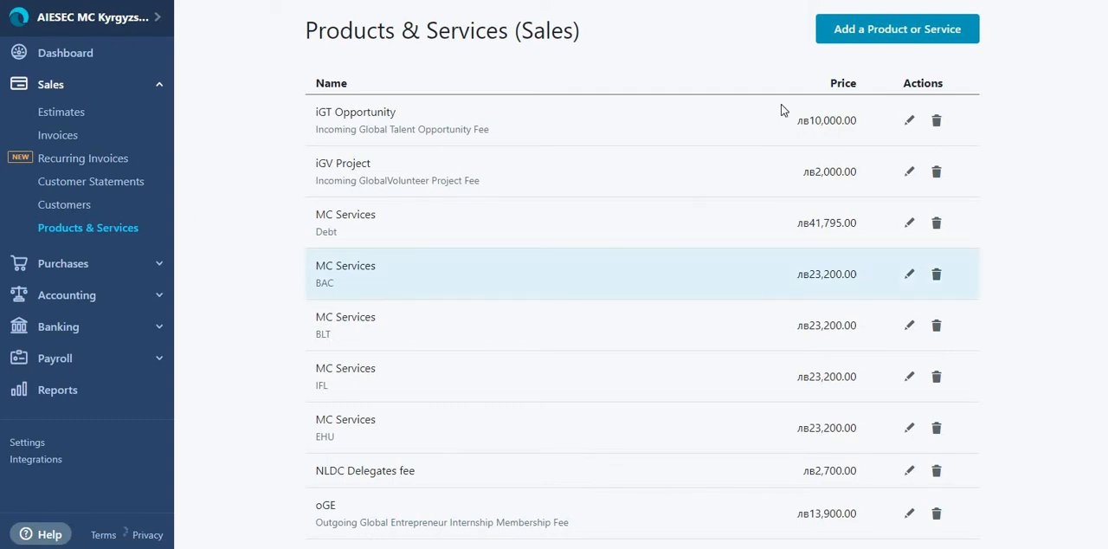
click(916, 35)
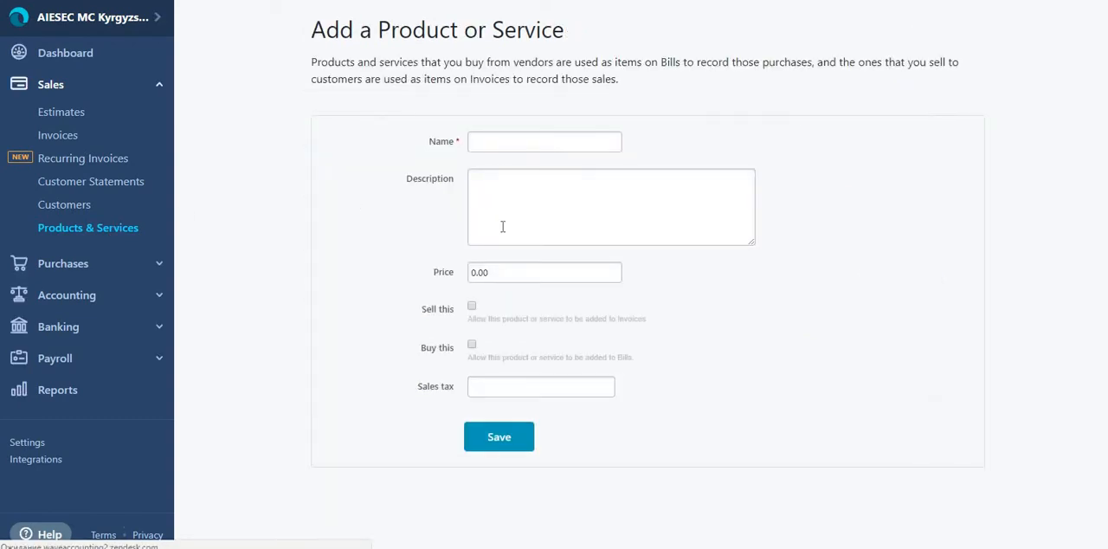
click(472, 308)
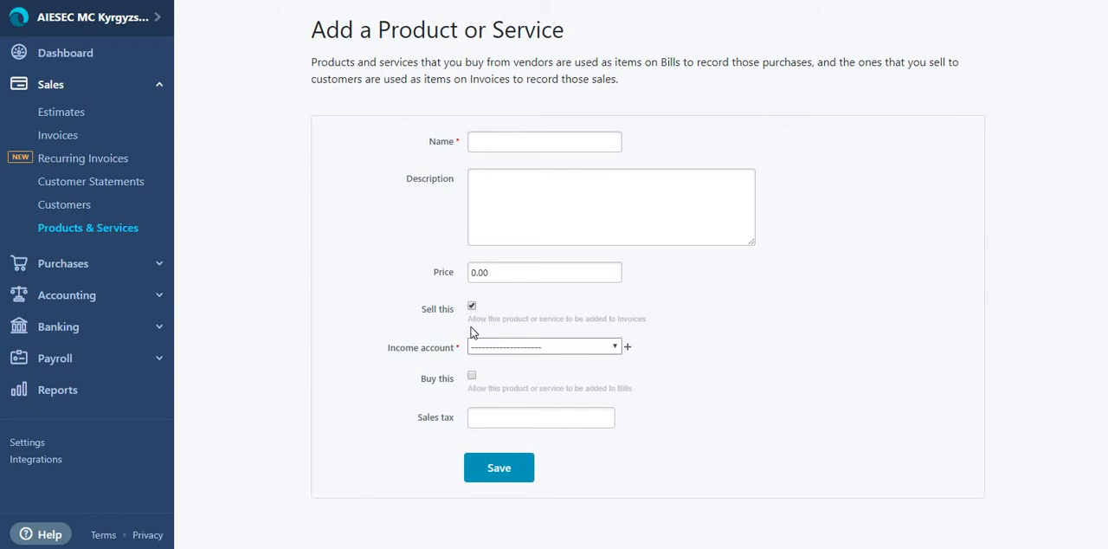
click(485, 347)
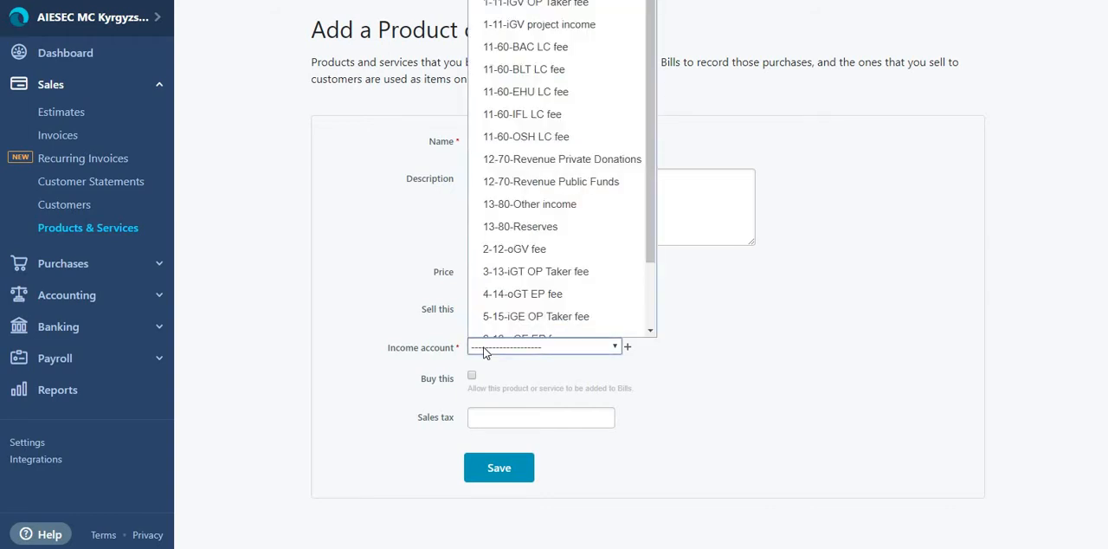
click(587, 75)
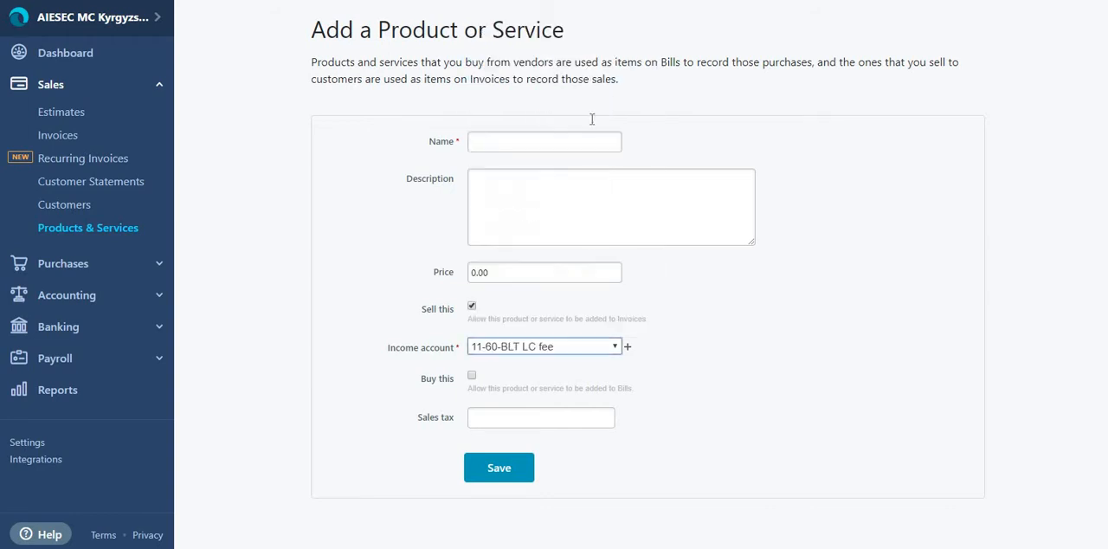
click(531, 170)
click(517, 147)
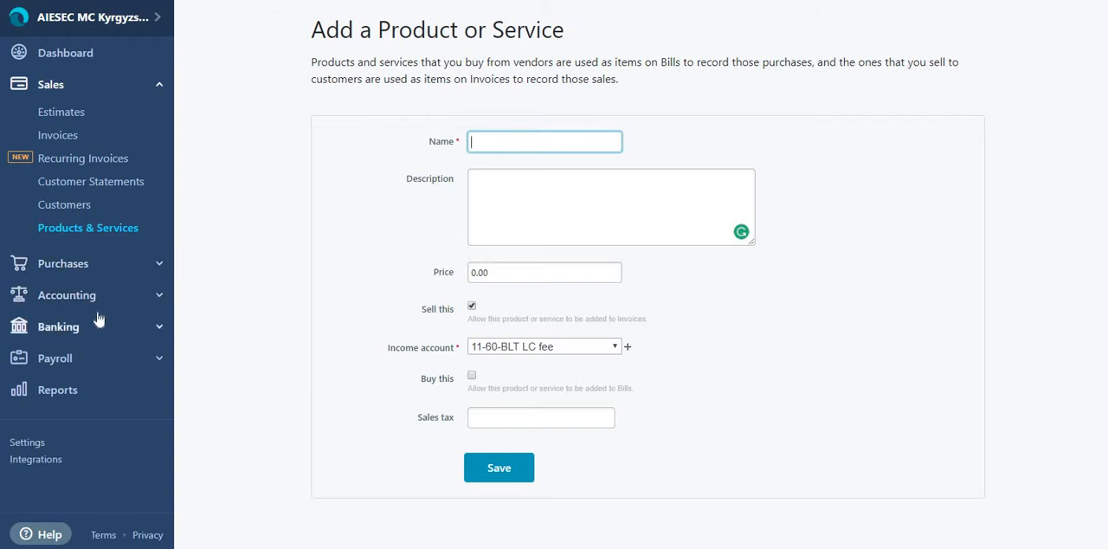
Step: Open the Income Statement report and examine the revenue accounts, total revenue, operating expenses and net profit
click(103, 394)
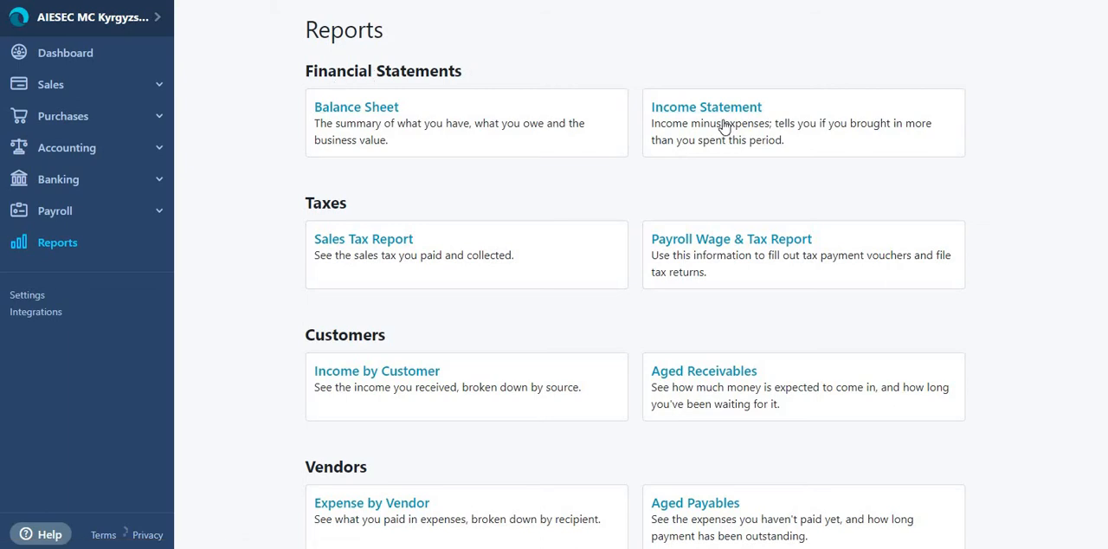
click(689, 116)
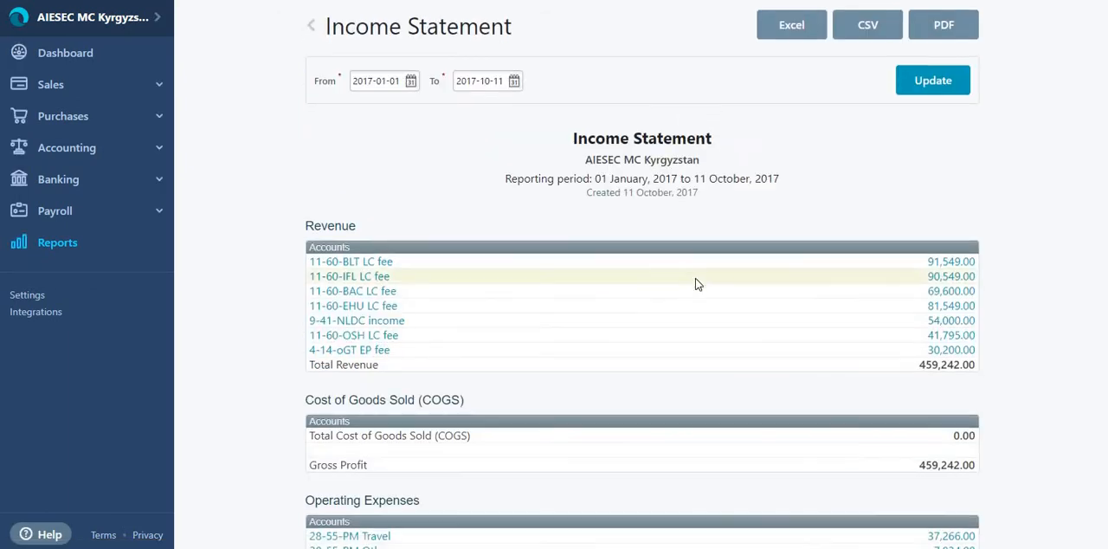
scroll(698, 284, down, 2)
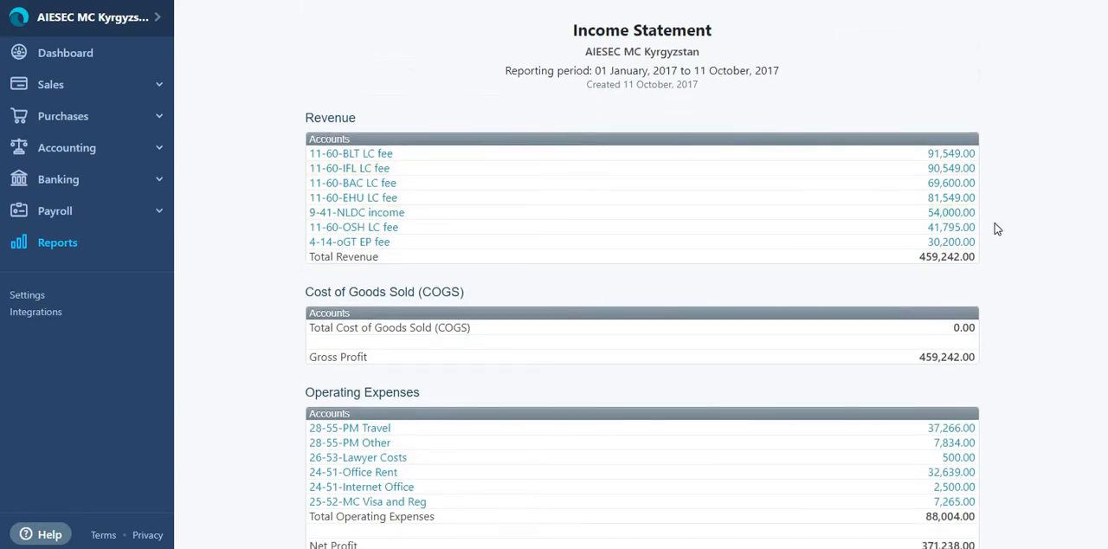
drag(936, 154, 971, 203)
click(971, 202)
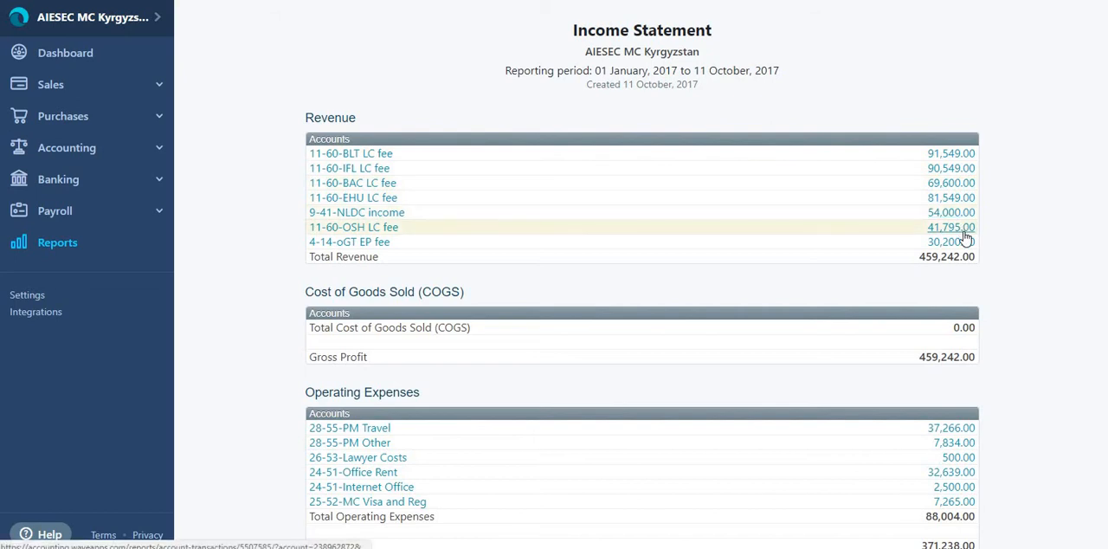
scroll(966, 239, down, 1)
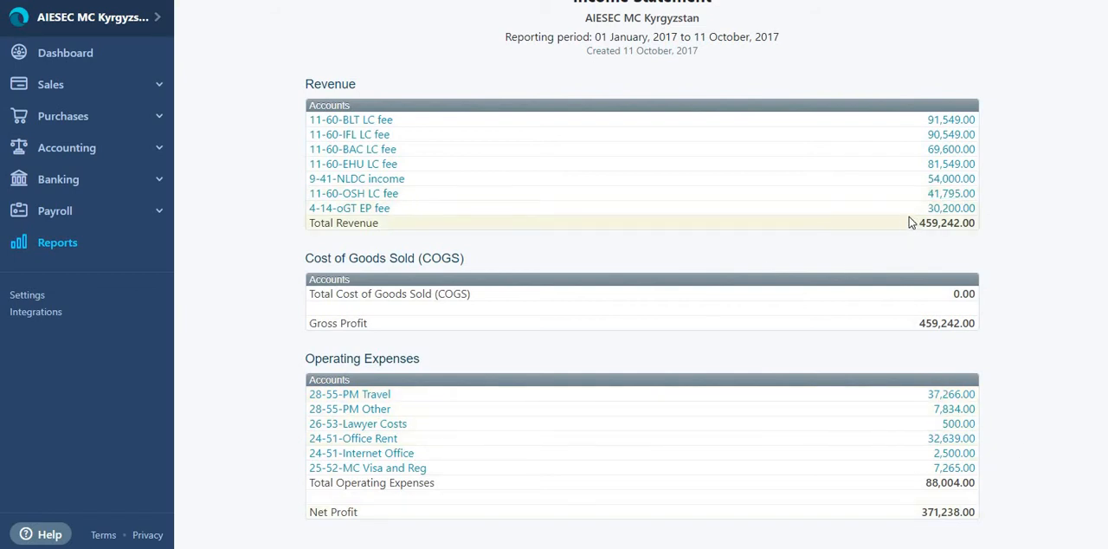
drag(921, 228, 988, 230)
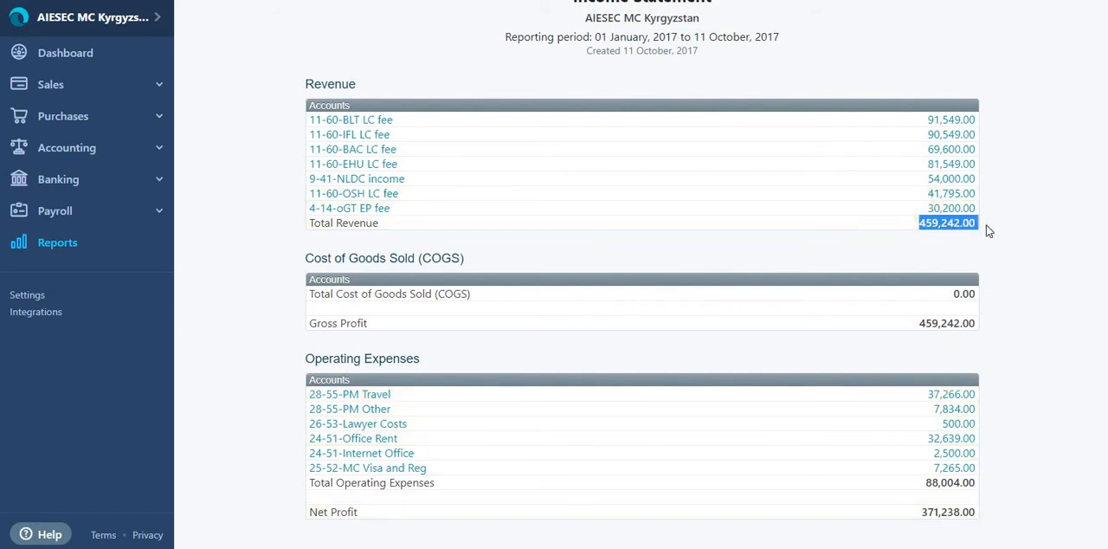
click(988, 231)
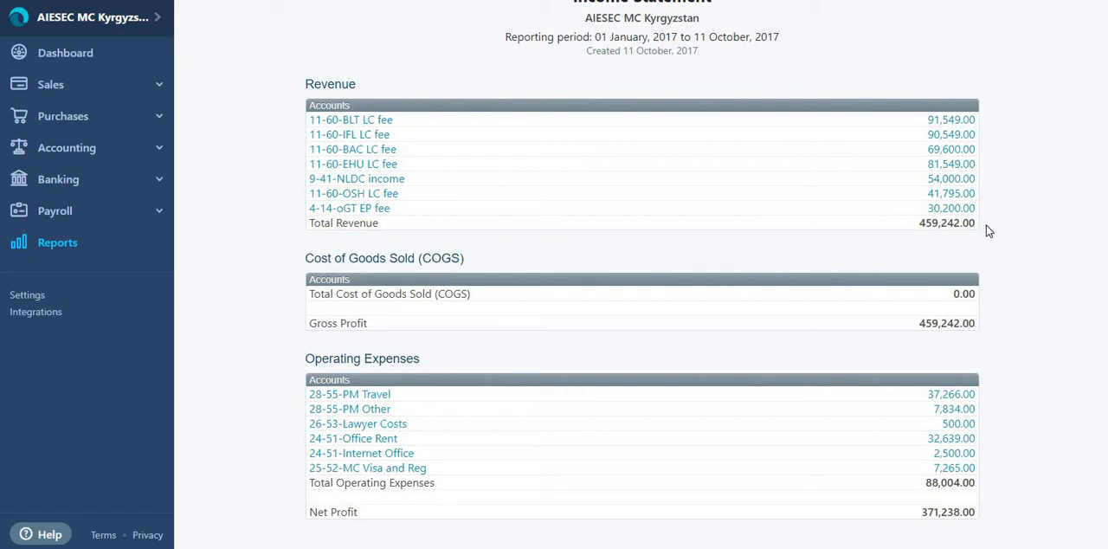
Step: Open the Balance Sheet report and examine the assets, liabilities and equity
click(67, 245)
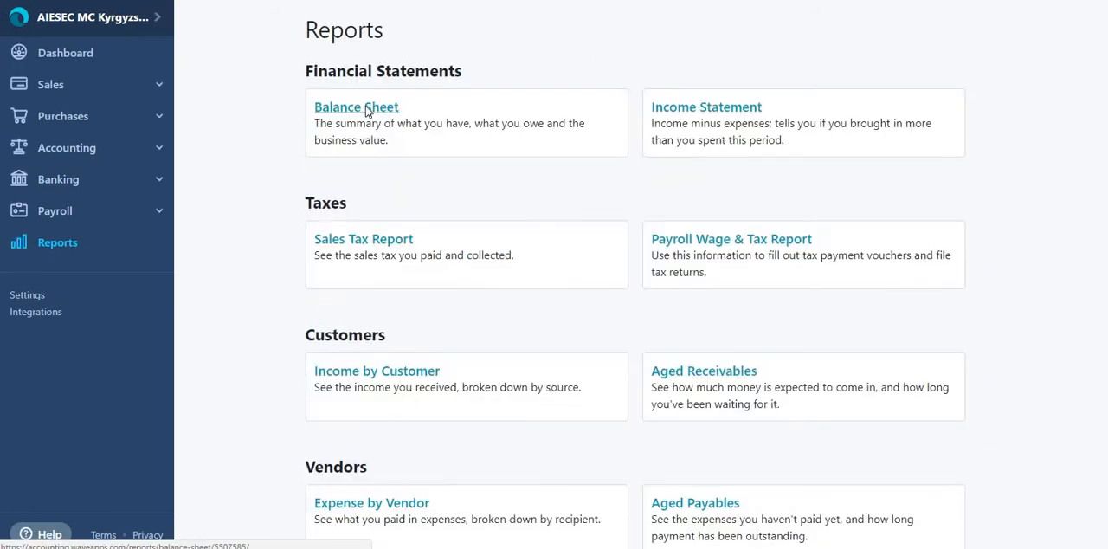
click(367, 110)
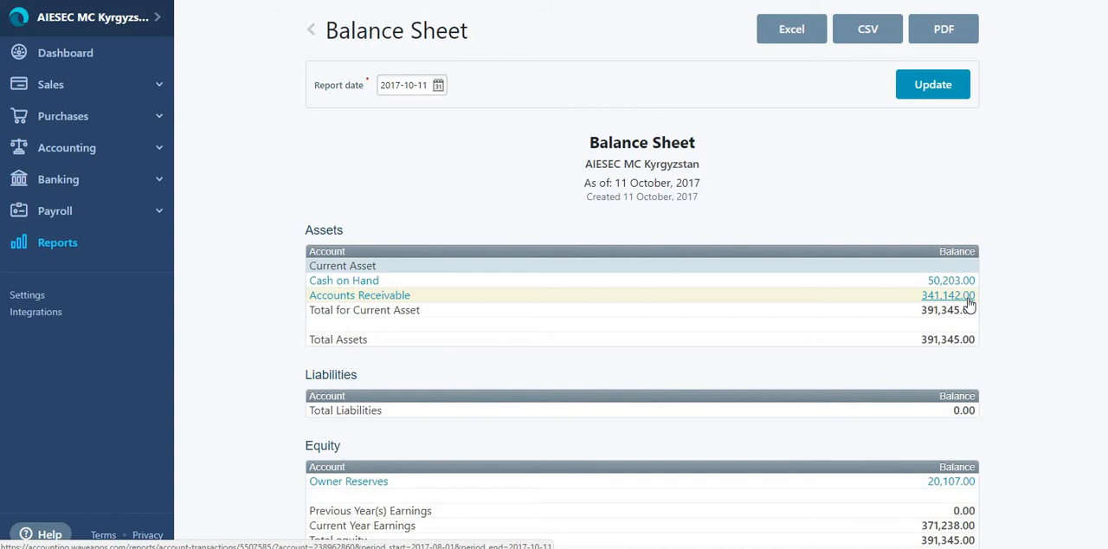
scroll(971, 346, down, 1)
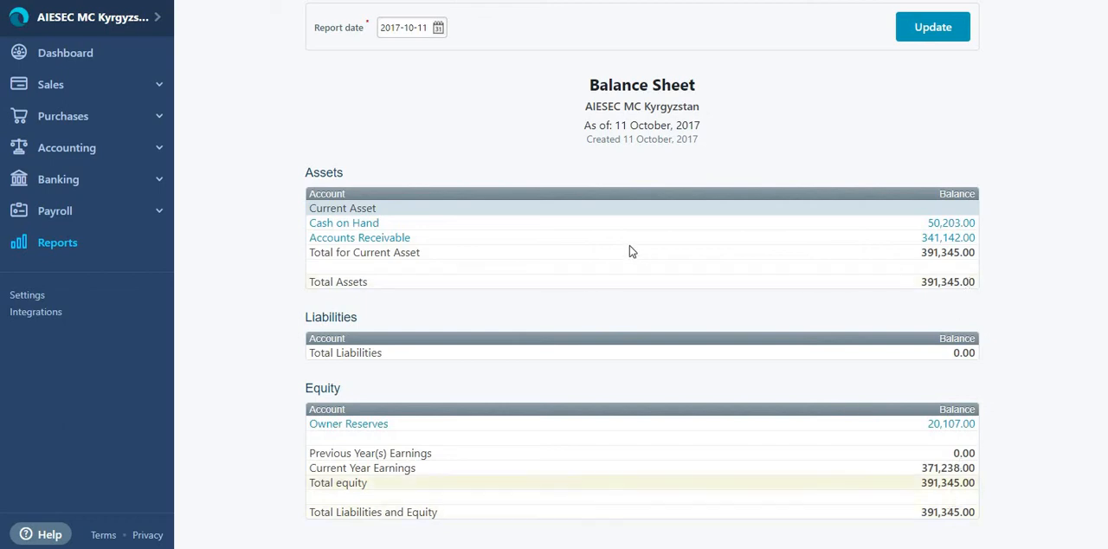
Step: Open the Cash on Hand transactions from the balance sheet, check the debit and credit totals and last balance, and return to the dashboard
click(343, 223)
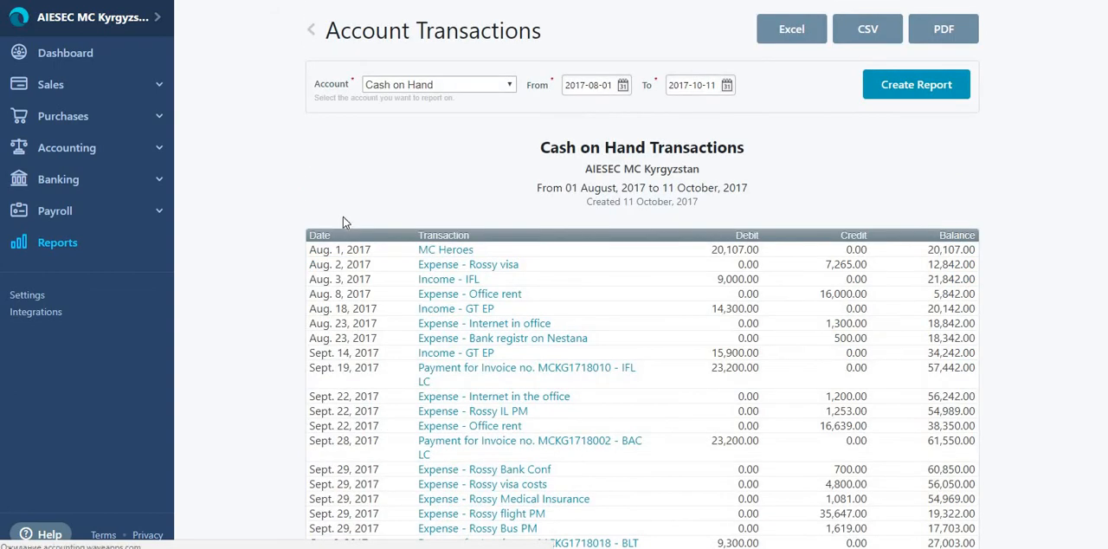
scroll(592, 323, down, 1)
scroll(591, 324, down, 2)
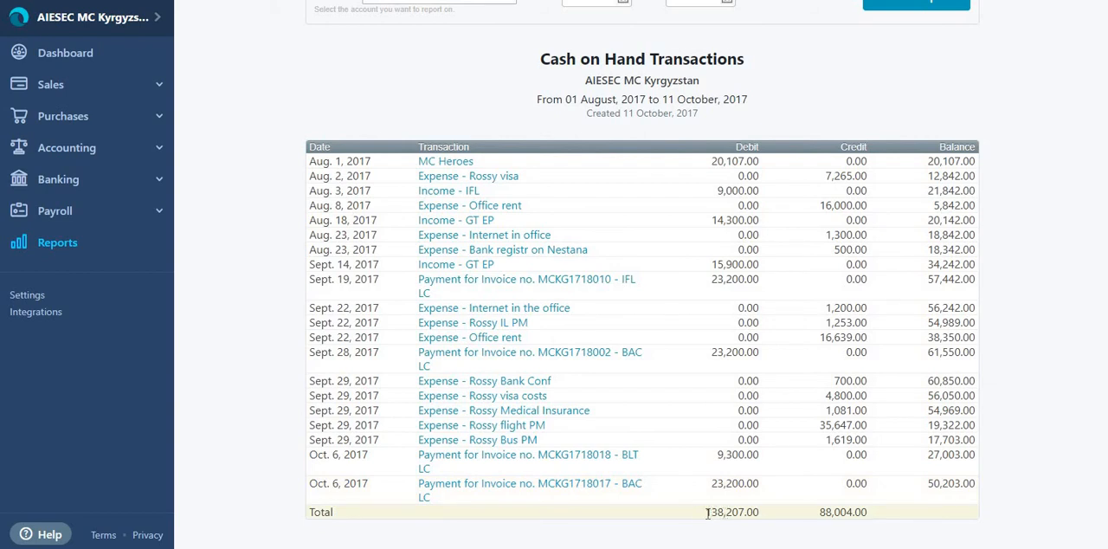
drag(707, 512, 782, 516)
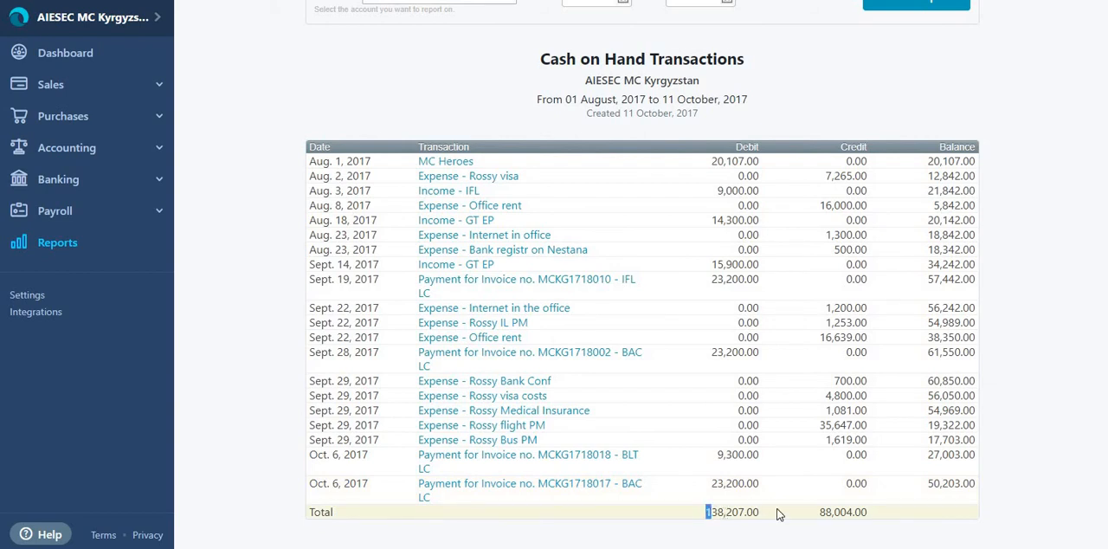
click(870, 513)
drag(930, 483, 976, 483)
click(977, 483)
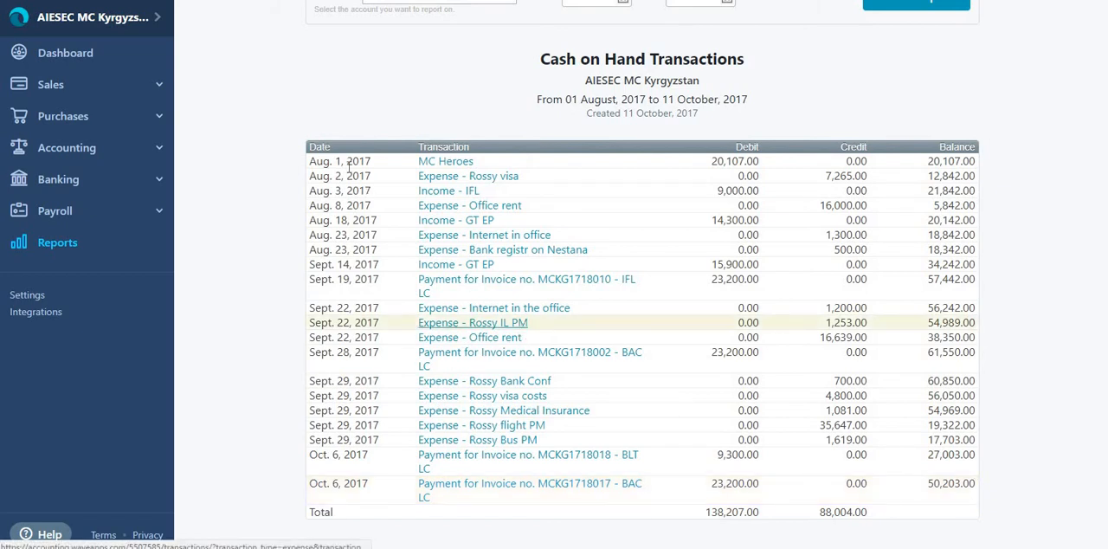
click(115, 53)
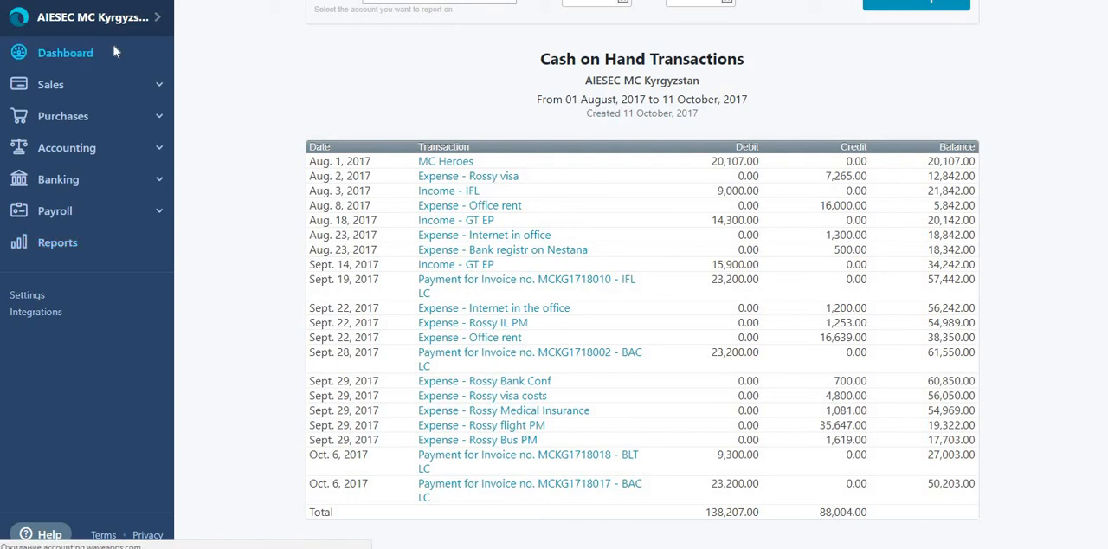